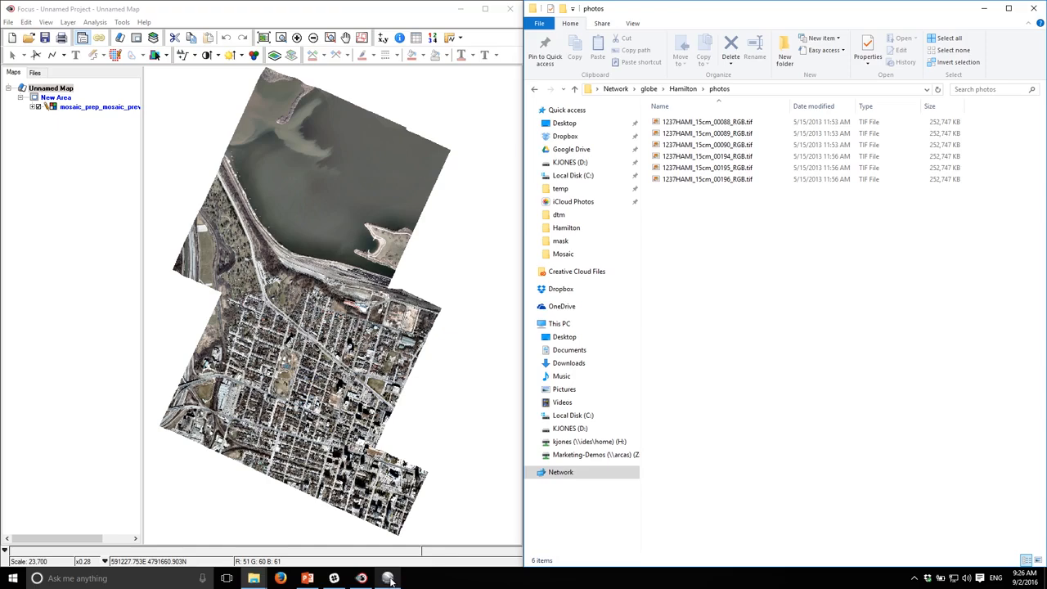
# Step: Switch to Google Earth and examine the exported mosaic overlay over Hamilton's harbour area
pyautogui.click(389, 578)
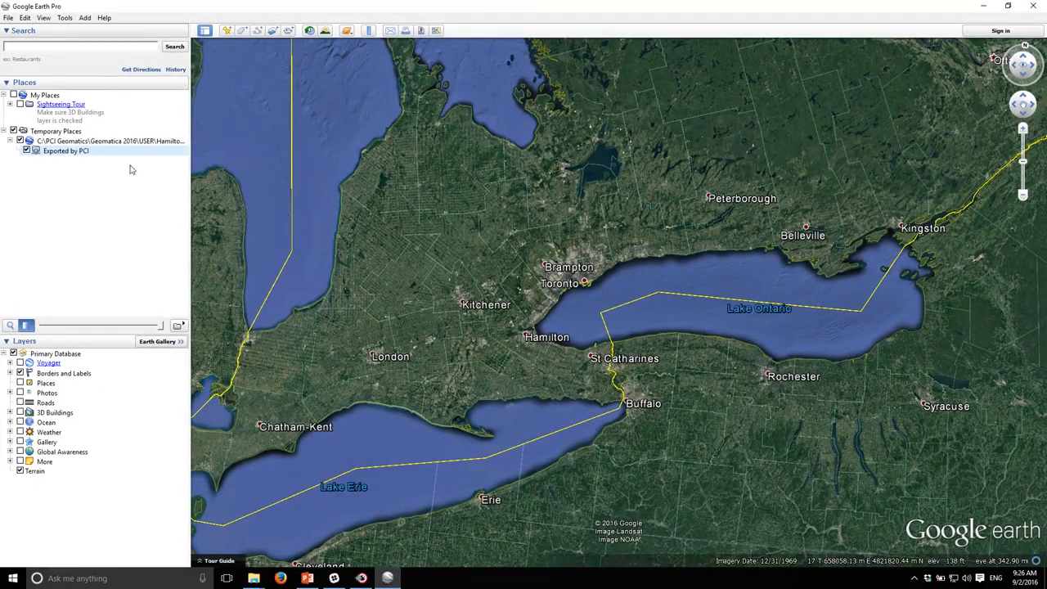
pyautogui.doubleClick(522, 350)
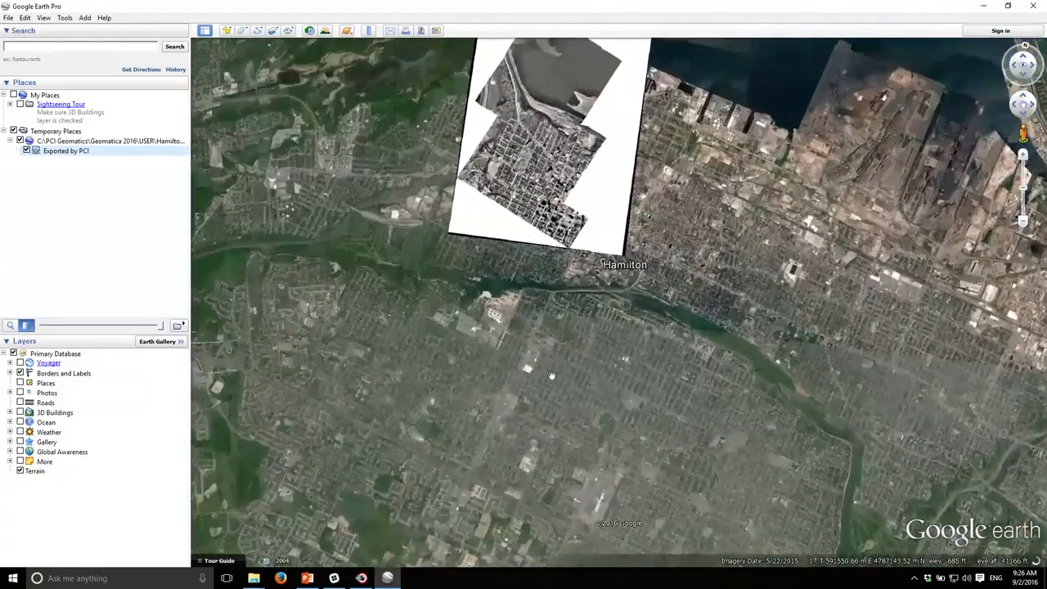
pyautogui.moveTo(540, 144); pyautogui.dragTo(539, 293)
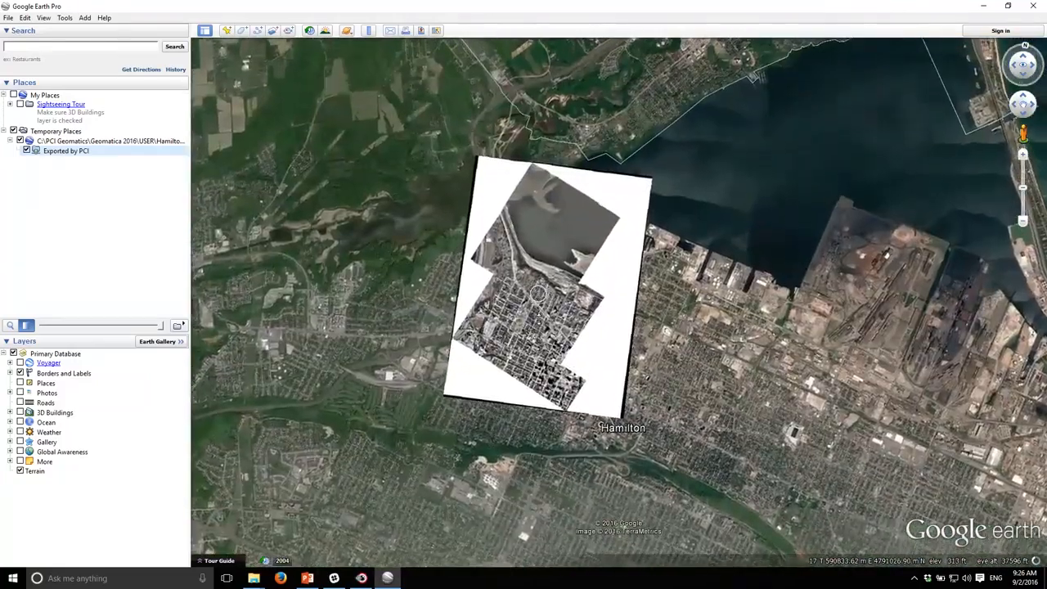
pyautogui.scroll(3, 538, 293)
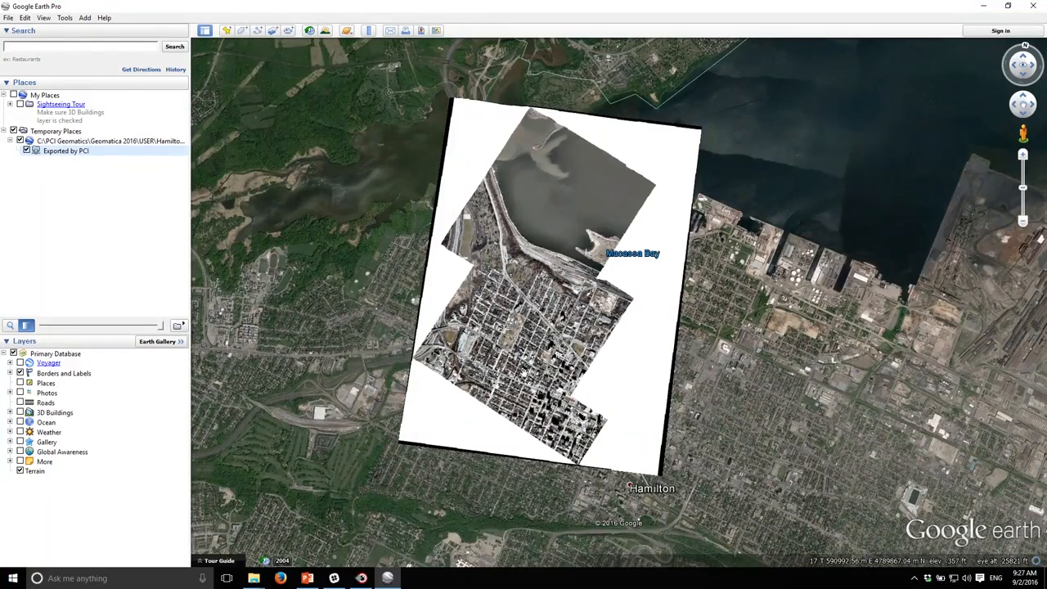
pyautogui.scroll(1, 545, 308)
pyautogui.scroll(5, 541, 308)
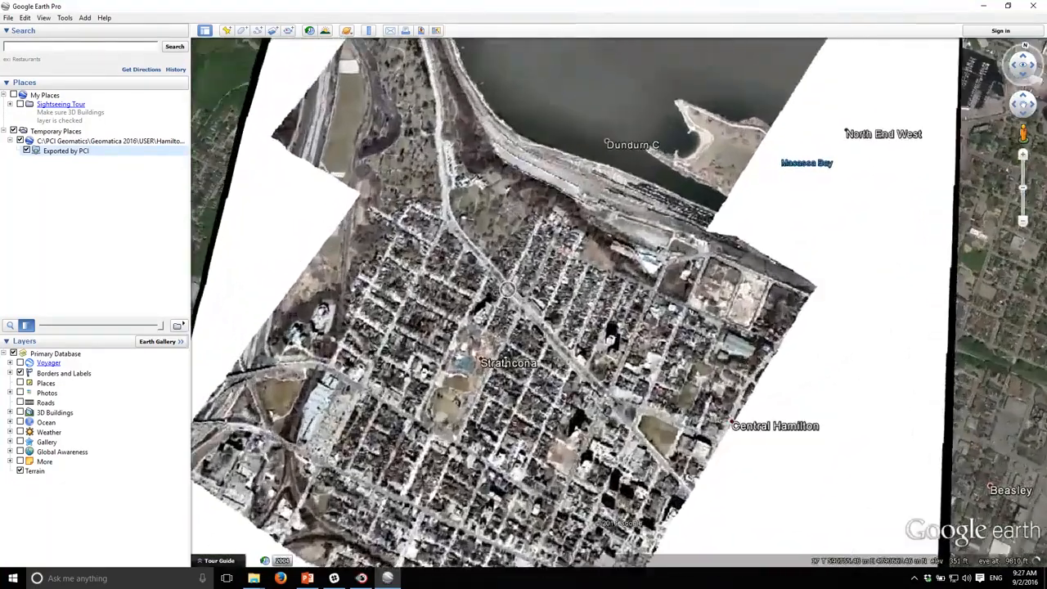
pyautogui.scroll(-4, 508, 289)
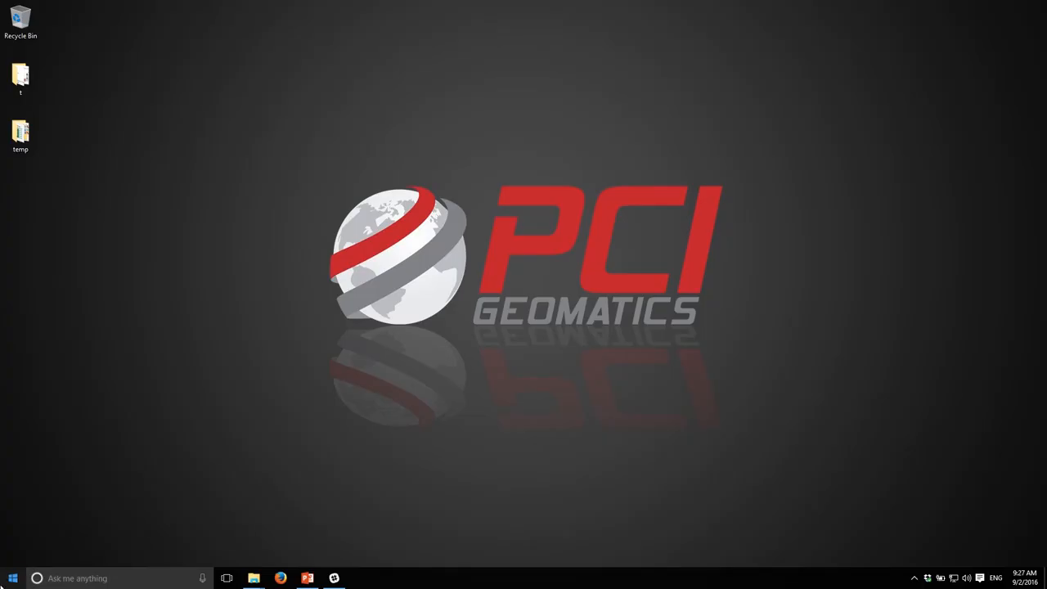
# Step: Launch OrthoEngine from the Start search and begin a new project
pyautogui.click(15, 580)
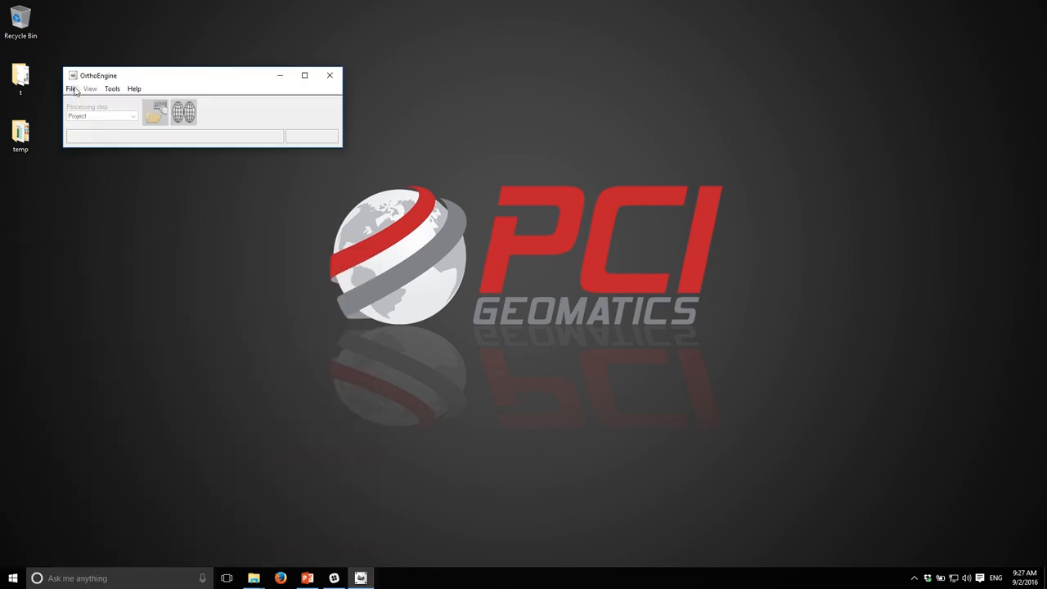
pyautogui.click(71, 88)
pyautogui.click(87, 101)
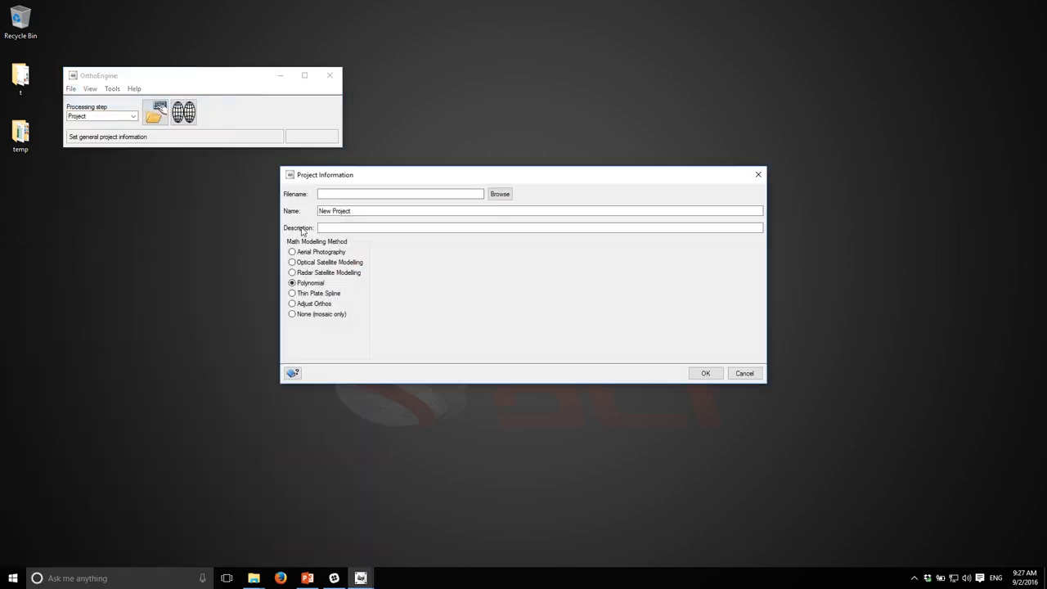
# Step: Set the math modelling method to Aerial Photography with a Digital / Video camera type
pyautogui.click(302, 251)
pyautogui.click(396, 278)
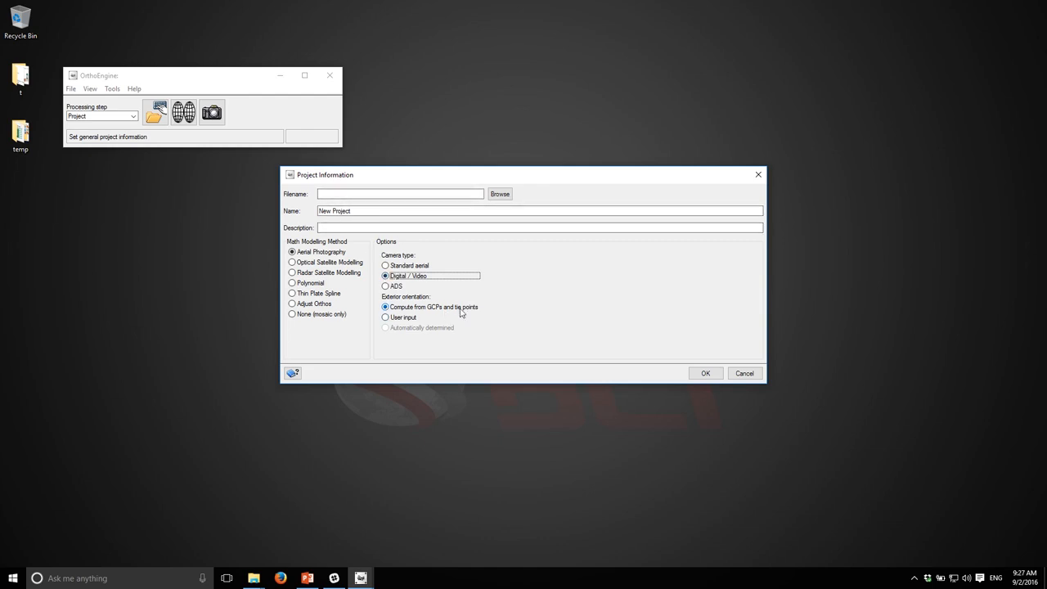
# Step: Save the project file as Hamilton_rc1 in the D:\data_001\Hamilton folder
pyautogui.click(499, 193)
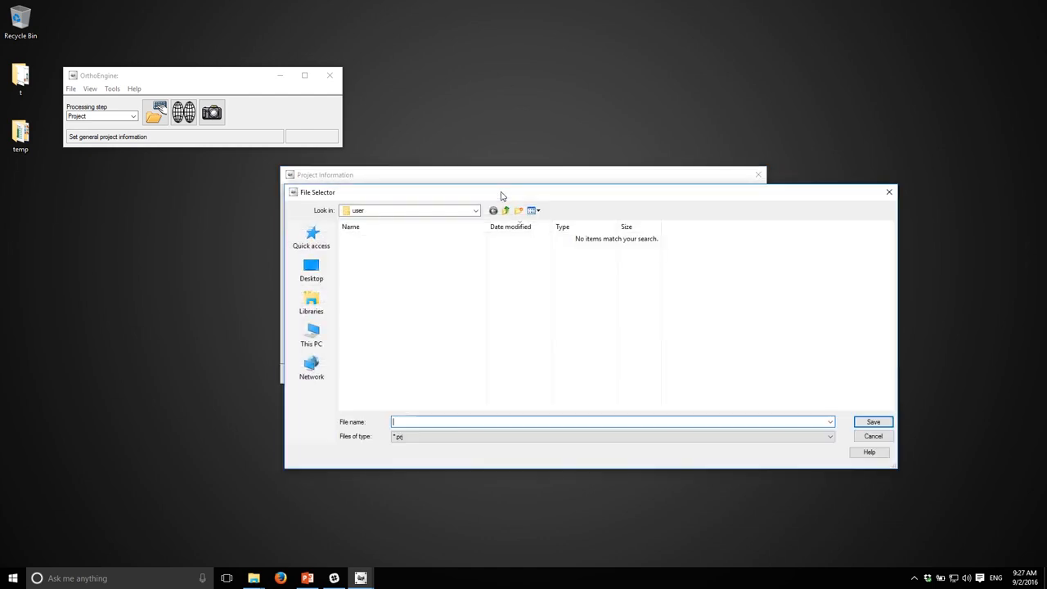
pyautogui.click(312, 336)
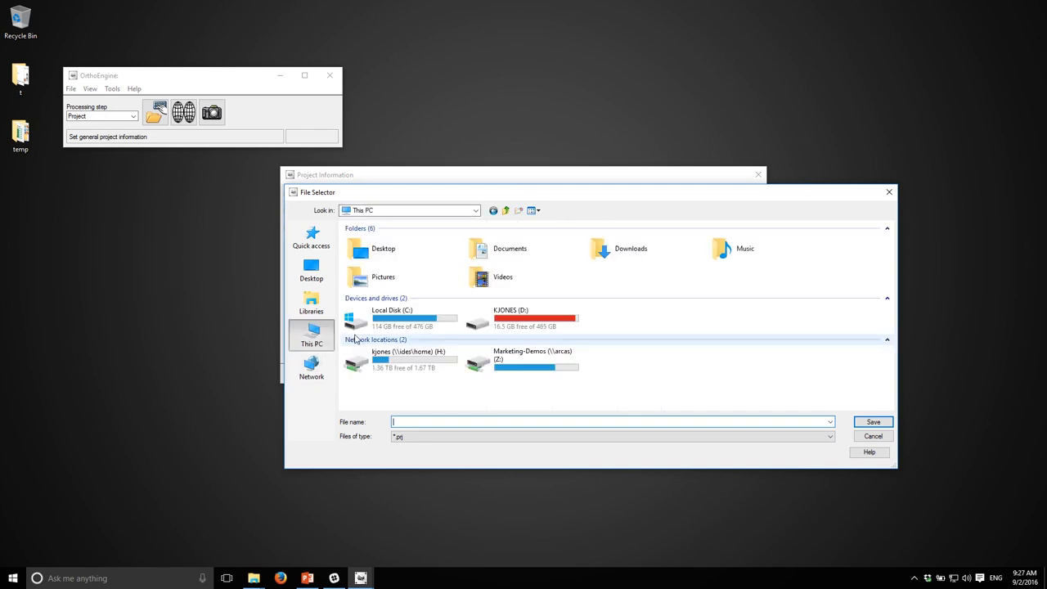
pyautogui.doubleClick(536, 315)
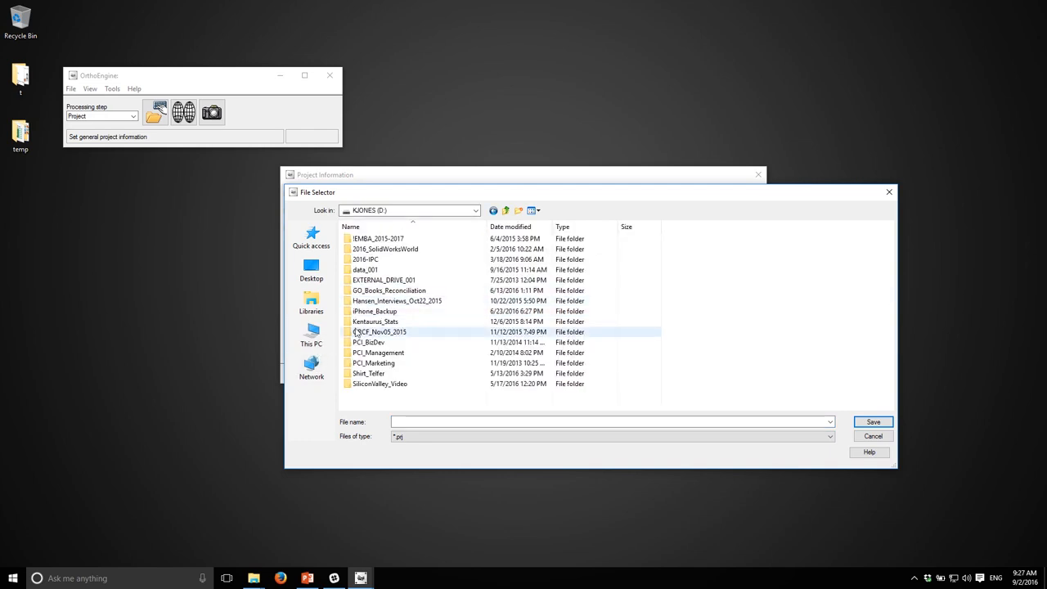
pyautogui.doubleClick(365, 270)
pyautogui.doubleClick(367, 260)
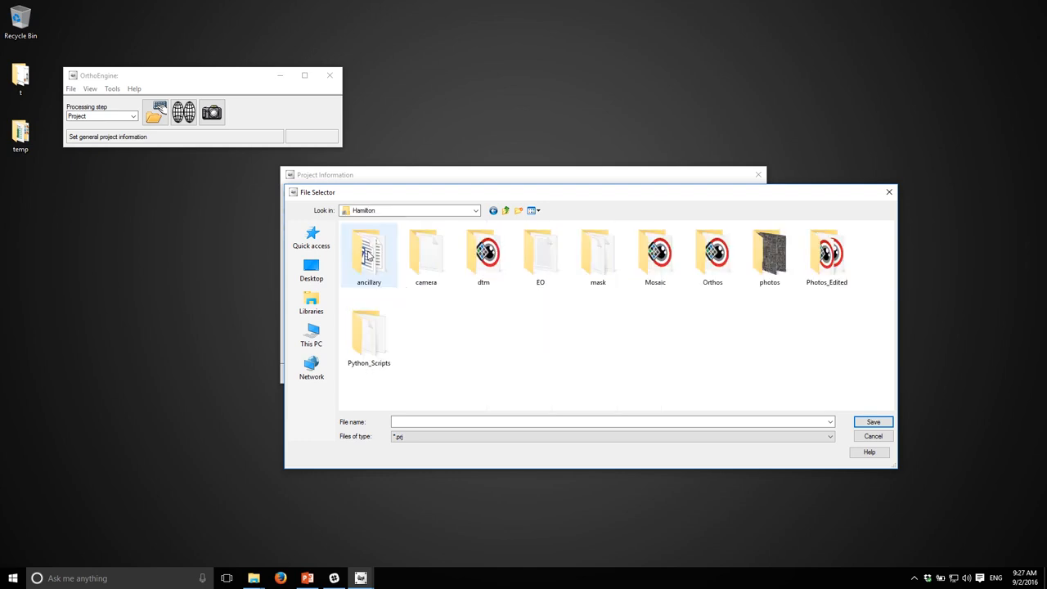
pyautogui.click(443, 419)
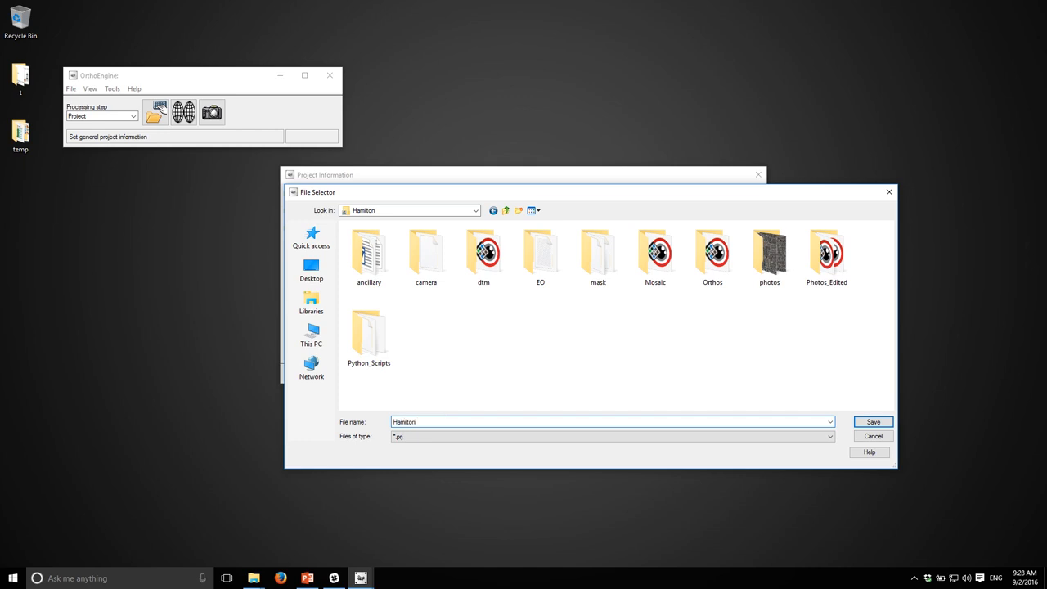
pyautogui.write('Hamilton_rc1')
pyautogui.press('Return')
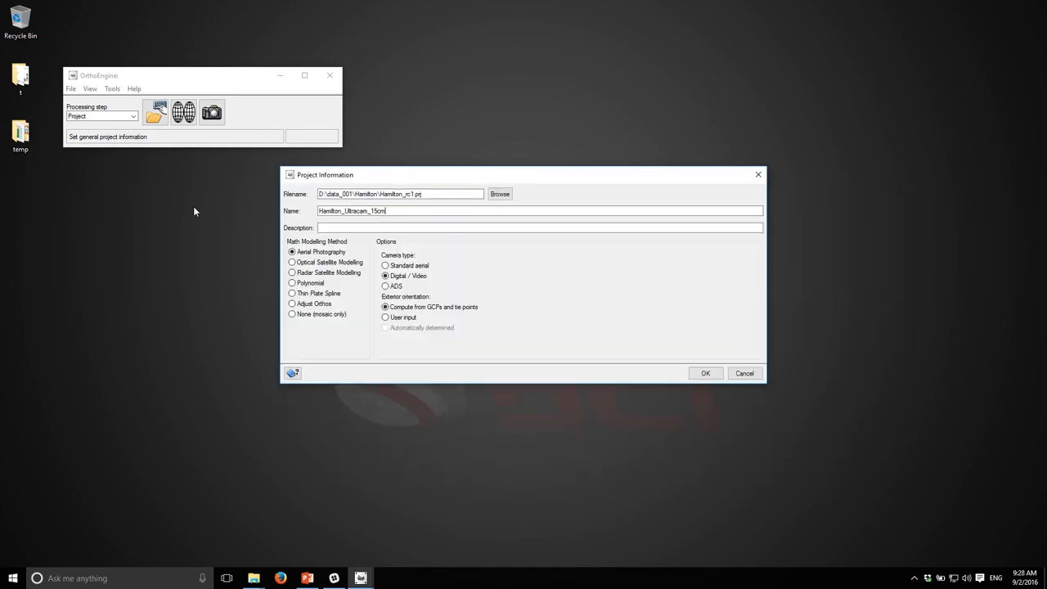
# Step: Name the project Hamilton_UltraCam and confirm the project information
pyautogui.write('Hamilton_UltraCam')
pyautogui.click(704, 368)
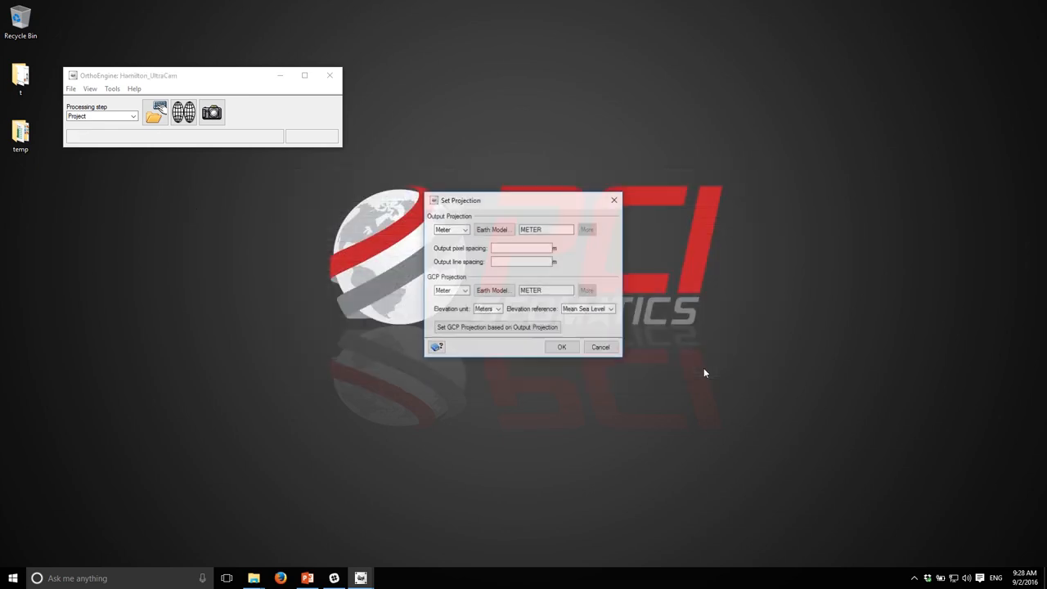
# Step: Set the output projection to UTM with the D122 North American 1983 earth model
pyautogui.moveTo(484, 205); pyautogui.dragTo(457, 122)
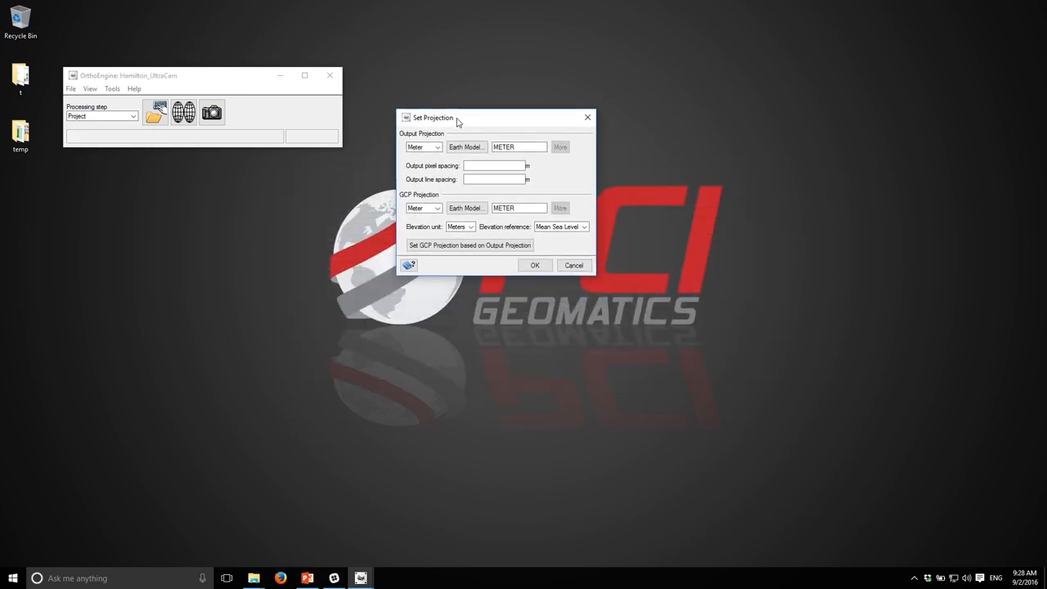
pyautogui.click(424, 146)
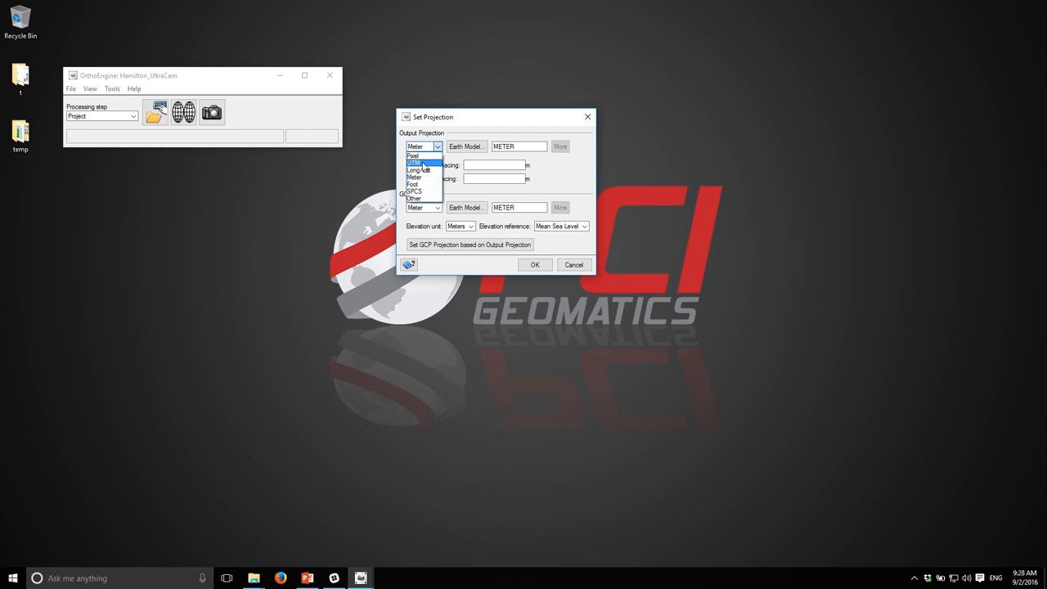
pyautogui.click(422, 163)
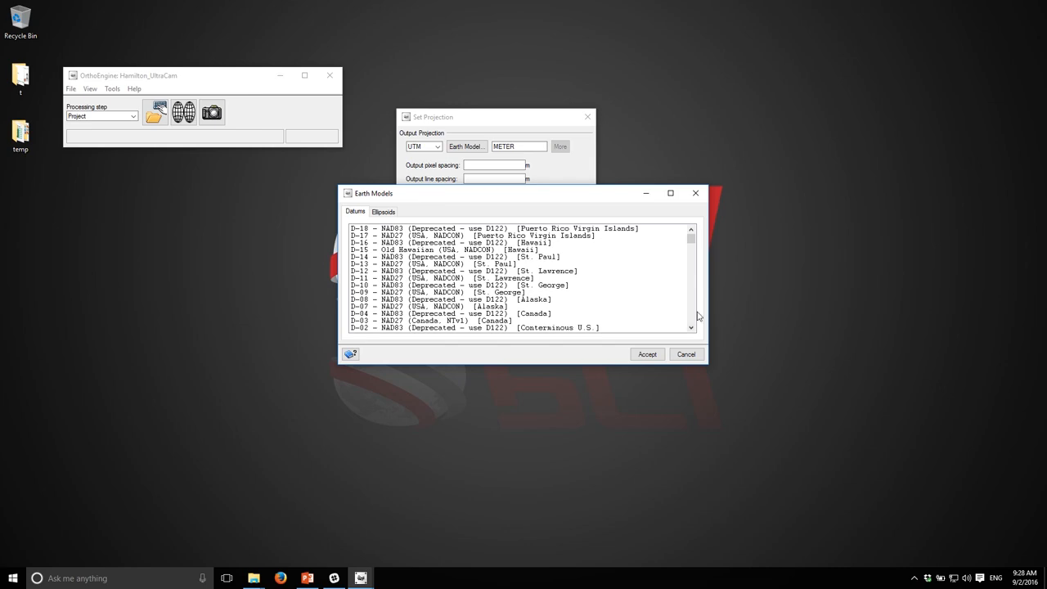
pyautogui.click(690, 266)
pyautogui.click(691, 273)
pyautogui.click(692, 230)
pyautogui.click(692, 230)
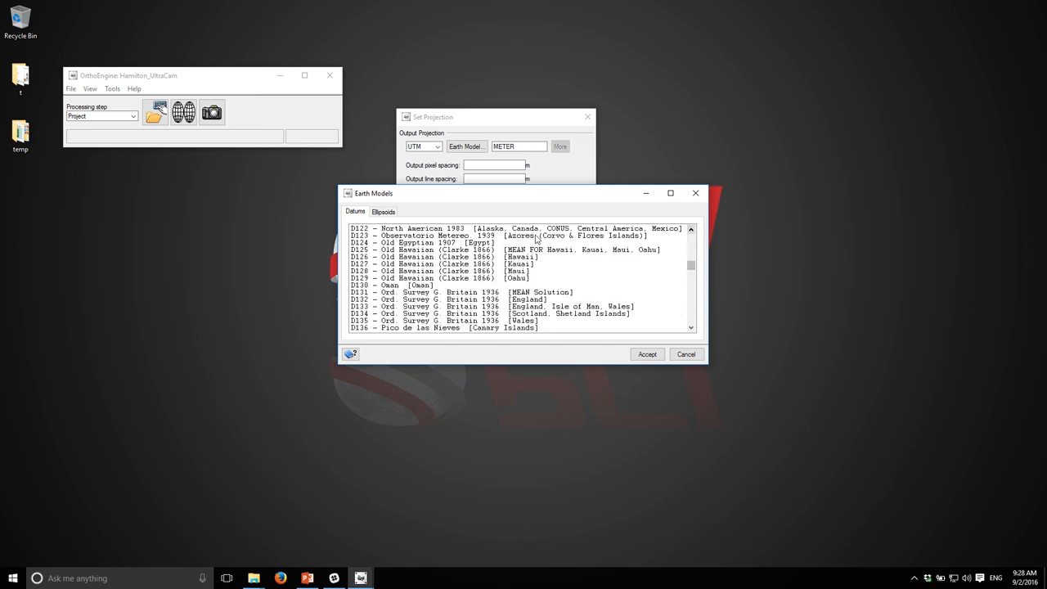
pyautogui.click(372, 232)
pyautogui.click(647, 354)
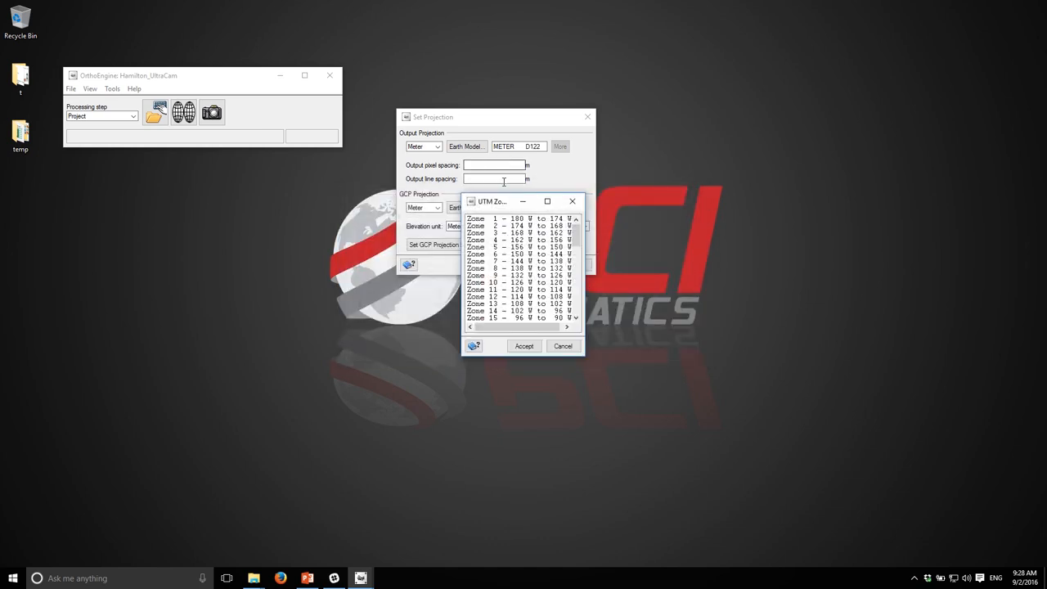
# Step: Choose UTM zone 17 and accept the default hemisphere row
pyautogui.scroll(-5, 502, 307)
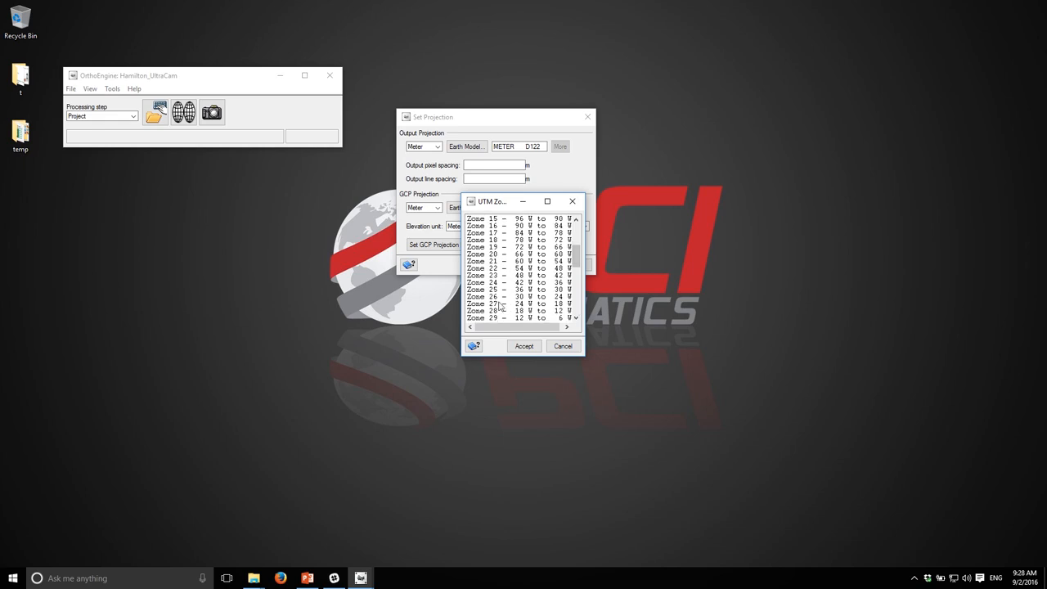
pyautogui.click(495, 233)
pyautogui.click(523, 346)
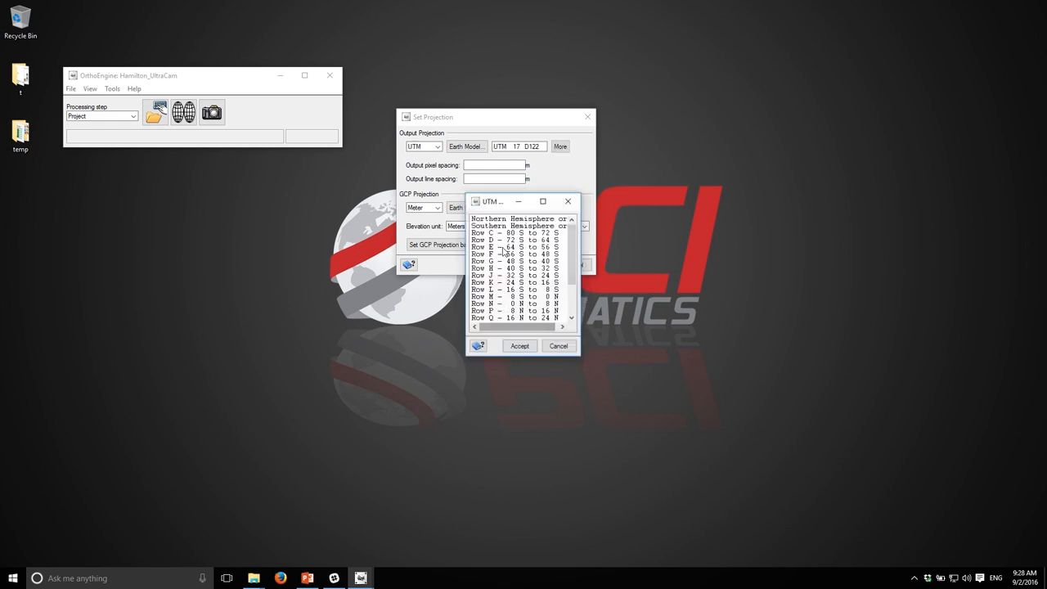
pyautogui.click(520, 346)
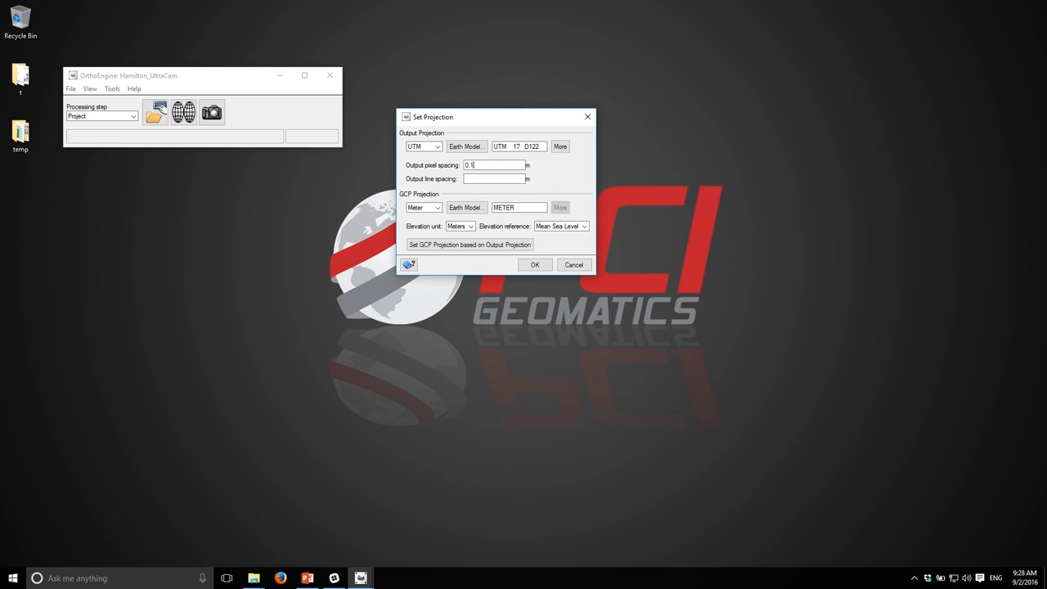
# Step: Set output pixel and line spacing to 0.15 m, base the GCP projection on the output projection, and confirm
pyautogui.press('Tab')
pyautogui.click(477, 248)
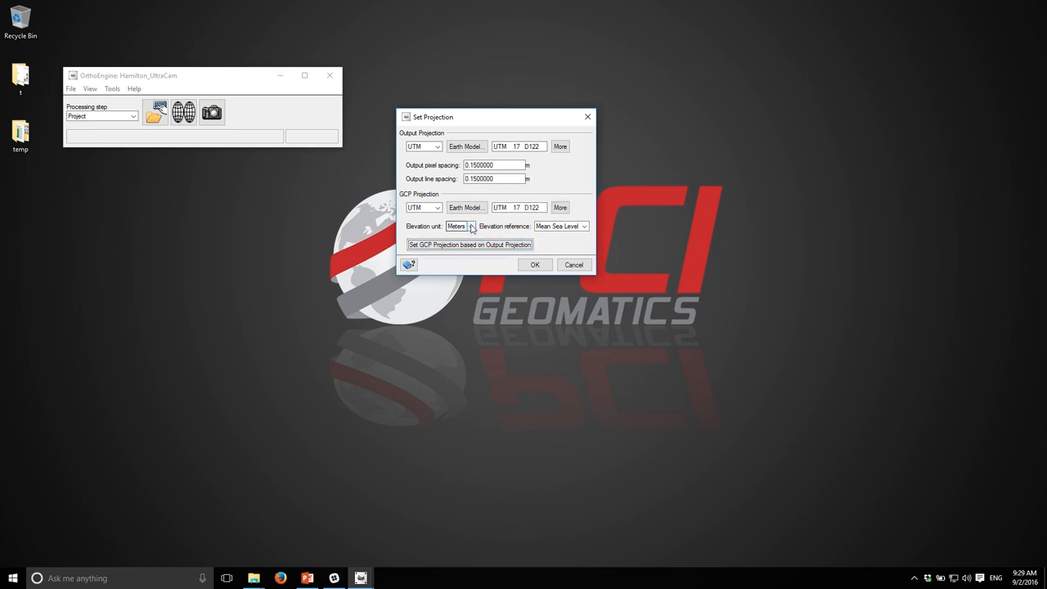
pyautogui.click(536, 266)
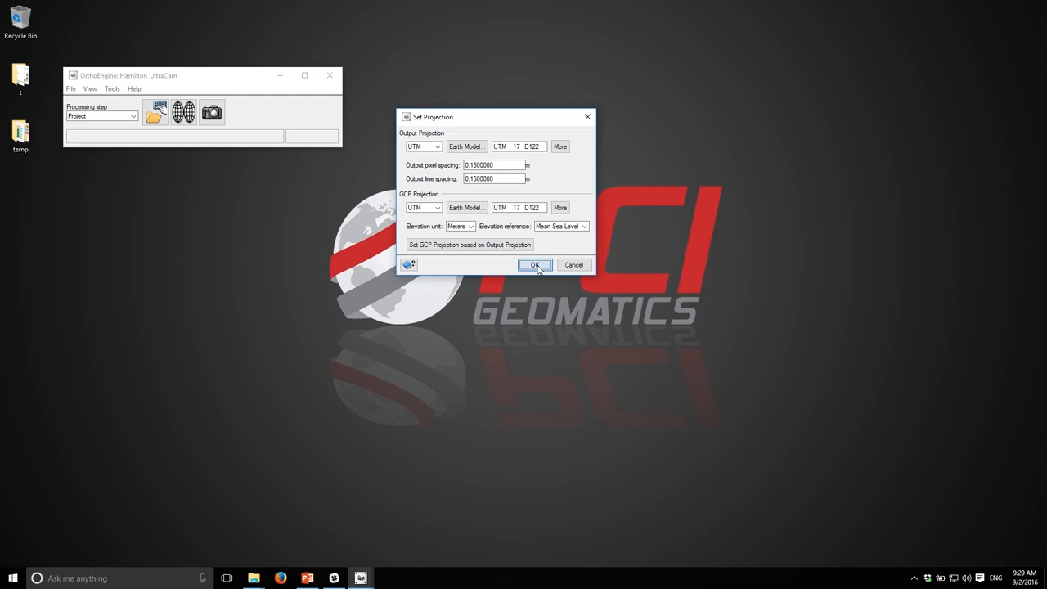
# Step: Open camera_calib.xml from the Hamilton camera folder in Notepad++ beside the calibration dialog
pyautogui.moveTo(463, 152); pyautogui.dragTo(172, 170)
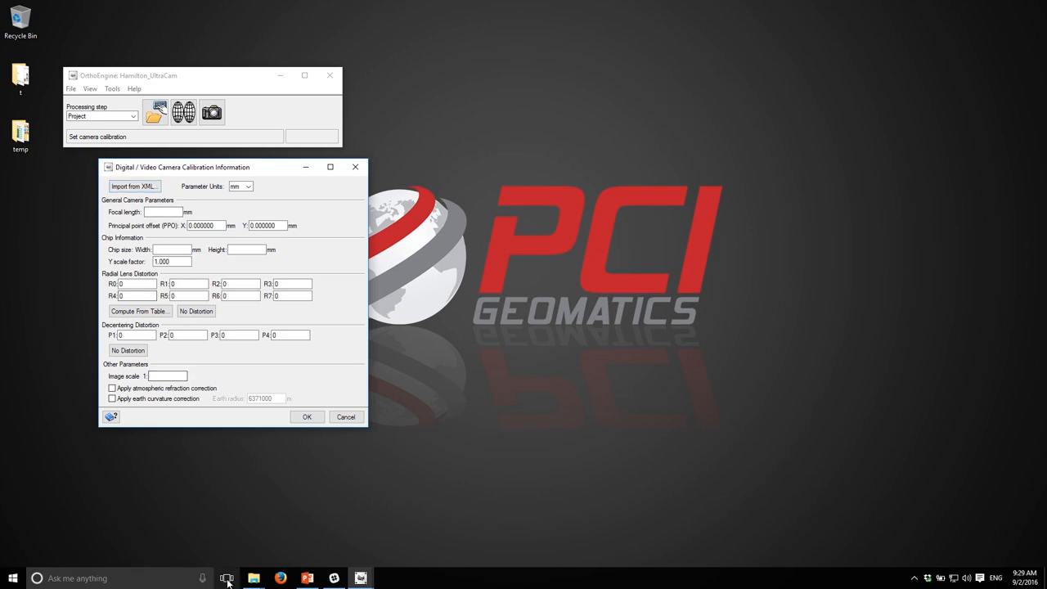
pyautogui.click(254, 577)
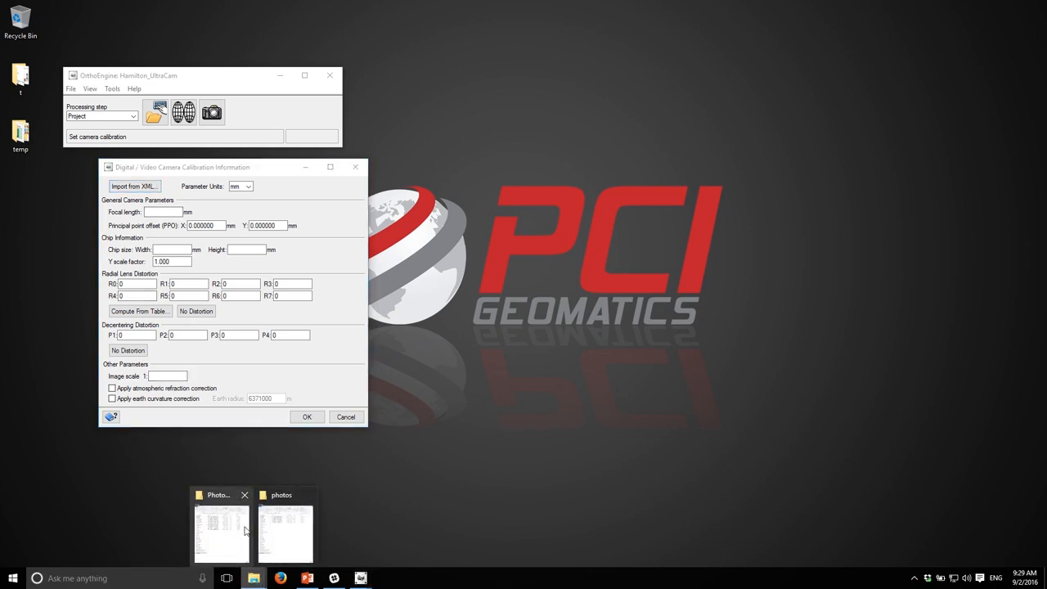
pyautogui.click(276, 532)
pyautogui.click(684, 89)
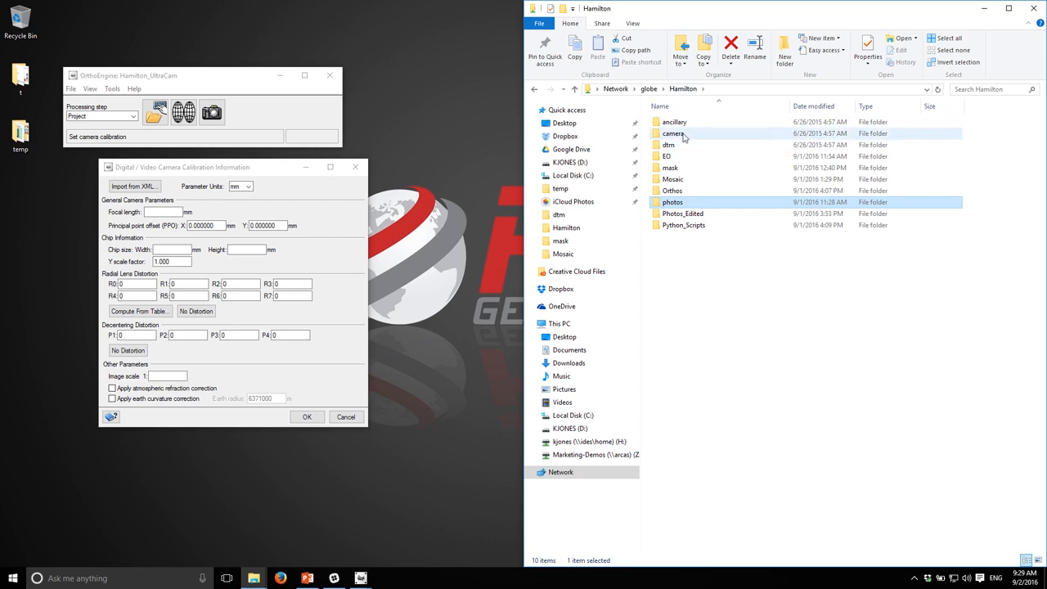
pyautogui.doubleClick(685, 134)
pyautogui.rightClick(685, 125)
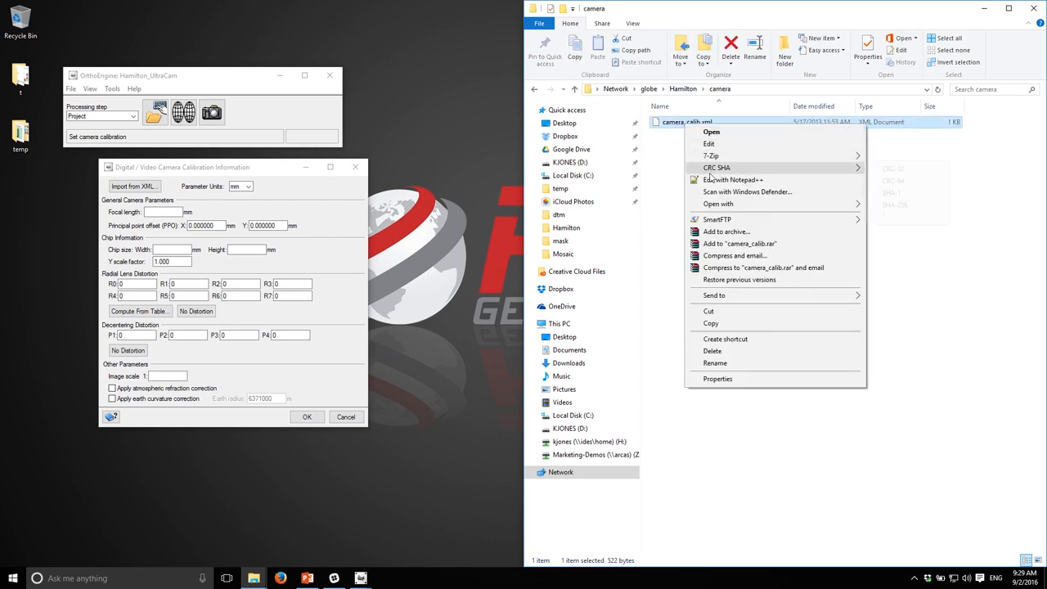
pyautogui.click(711, 176)
pyautogui.moveTo(468, 146); pyautogui.dragTo(805, 100)
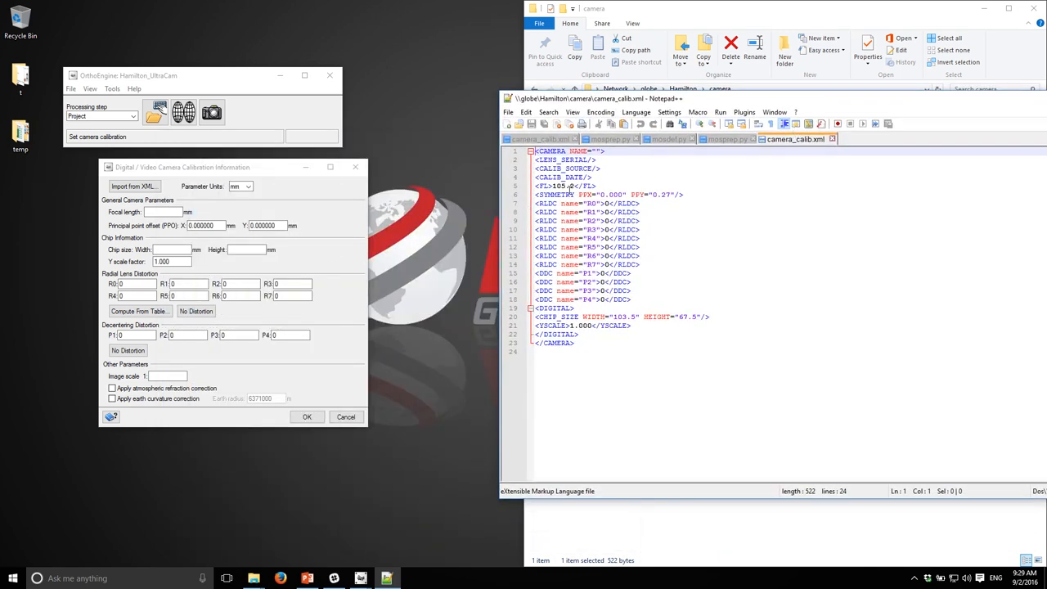
# Step: Enter focal length 105.2 mm, principal point Y 0.27 mm, chip width 103.5 mm and height 67.5 mm, then confirm
pyautogui.click(155, 212)
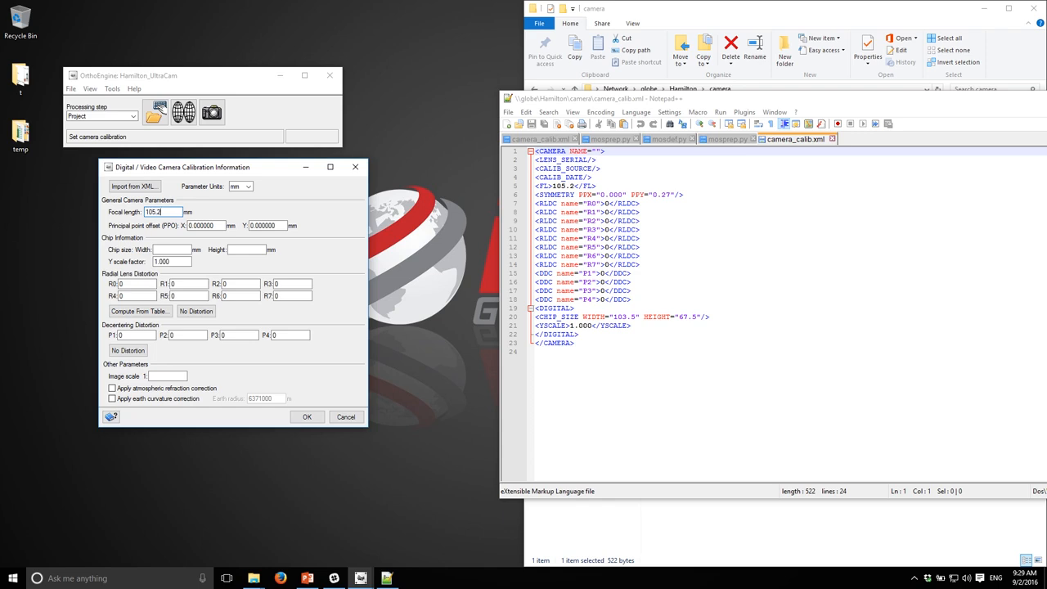
pyautogui.doubleClick(257, 227)
pyautogui.write('0.27')
pyautogui.click(178, 250)
pyautogui.click(251, 250)
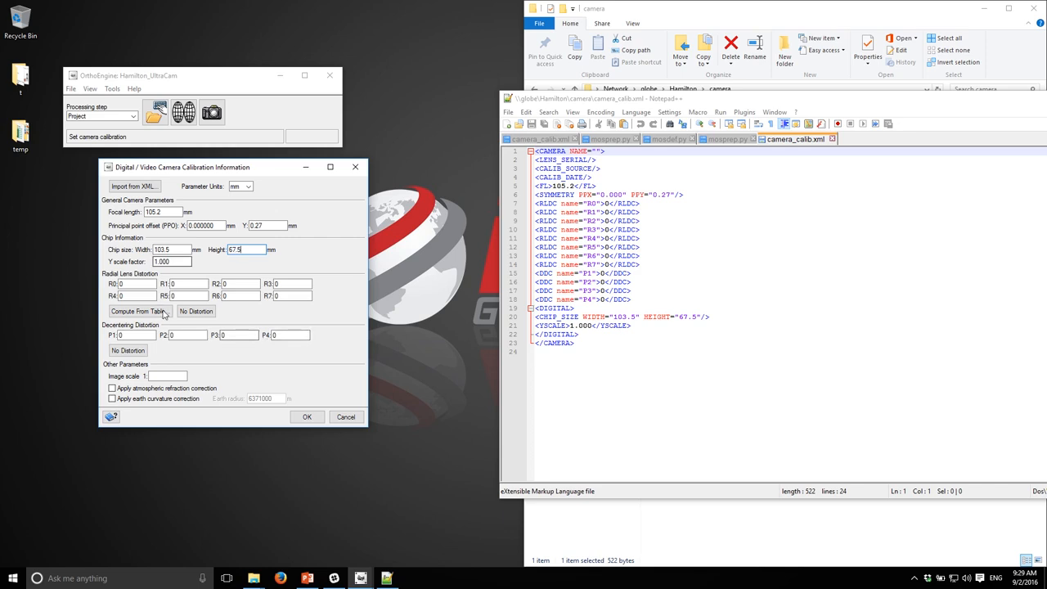
pyautogui.click(167, 377)
pyautogui.click(307, 417)
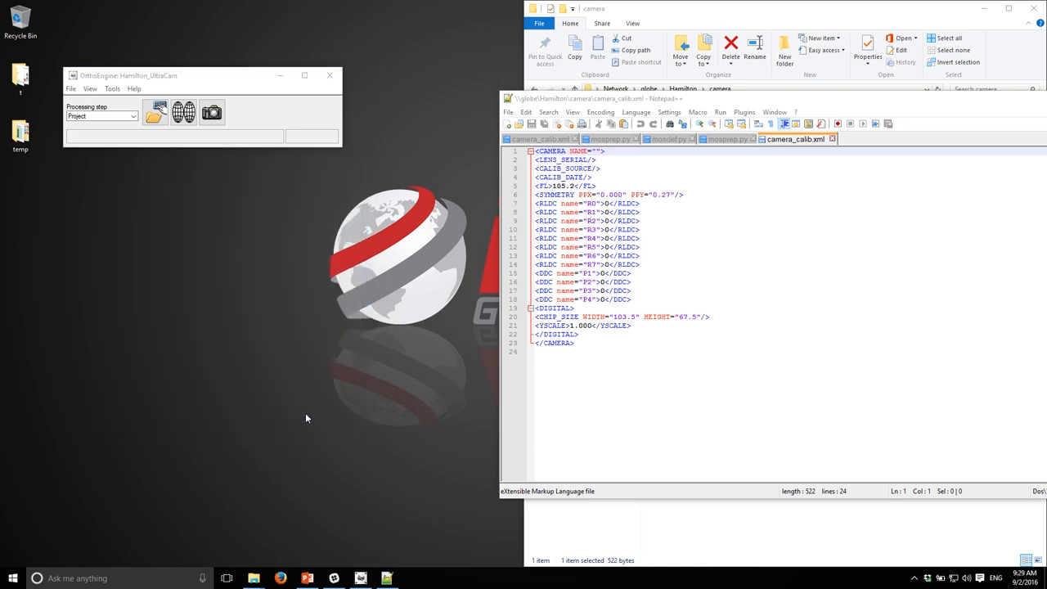
# Step: Switch to the Data Input step and load the six 1237HAMI .pix images from Photos_Edited as uncorrected images
pyautogui.click(113, 117)
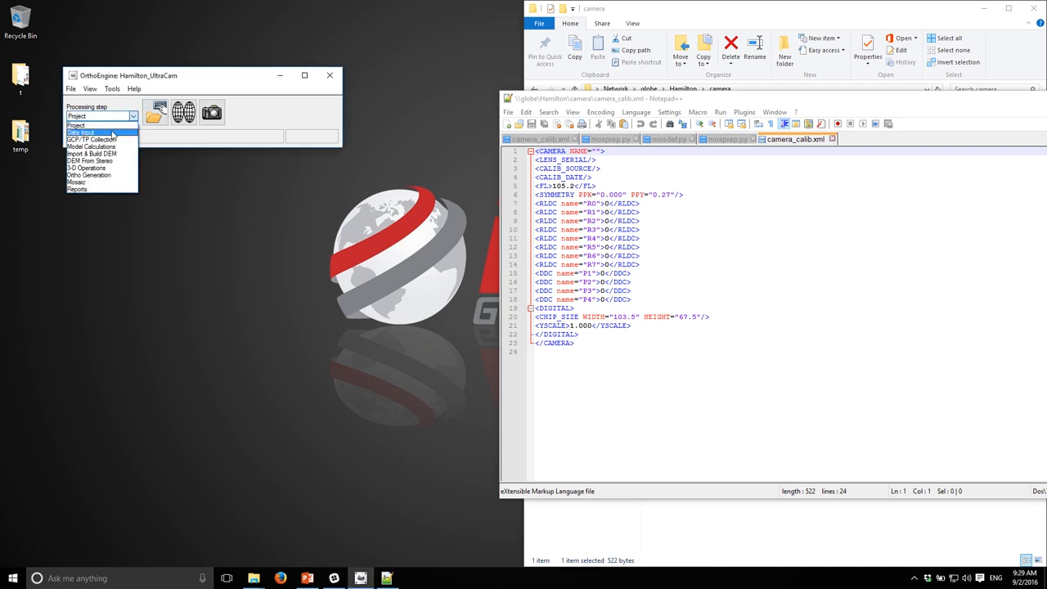
pyautogui.click(113, 133)
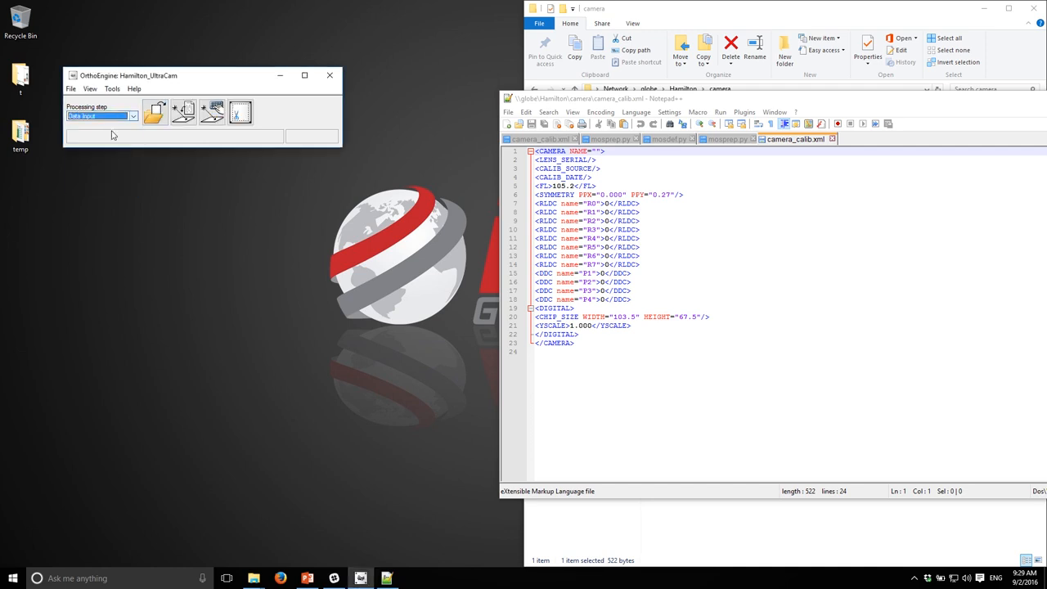
pyautogui.click(157, 113)
pyautogui.click(582, 346)
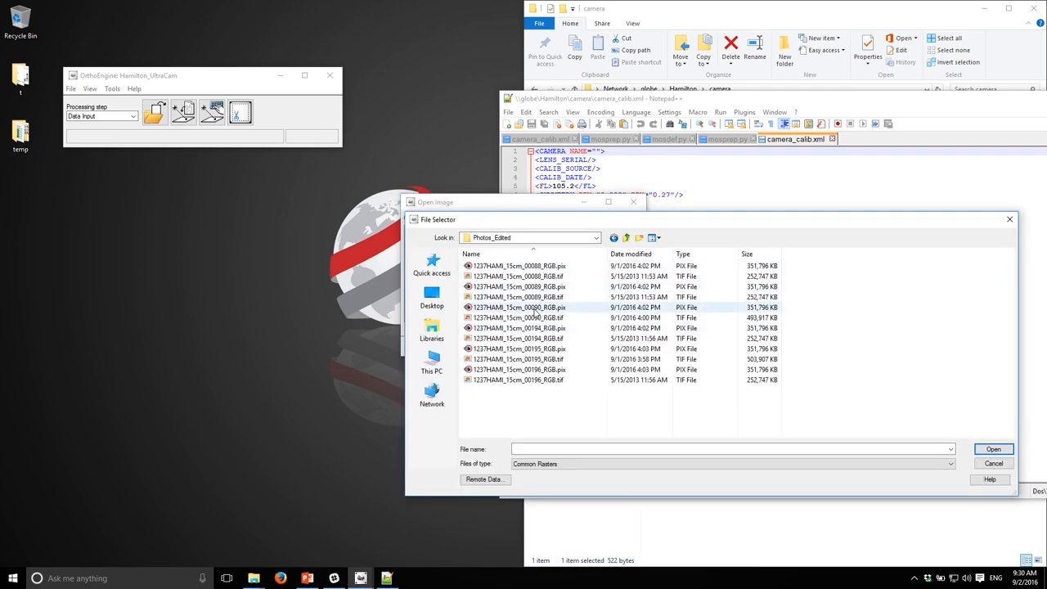
pyautogui.click(701, 254)
pyautogui.click(515, 266)
pyautogui.keyDown('shift'); pyautogui.click(509, 319); pyautogui.keyUp('shift')
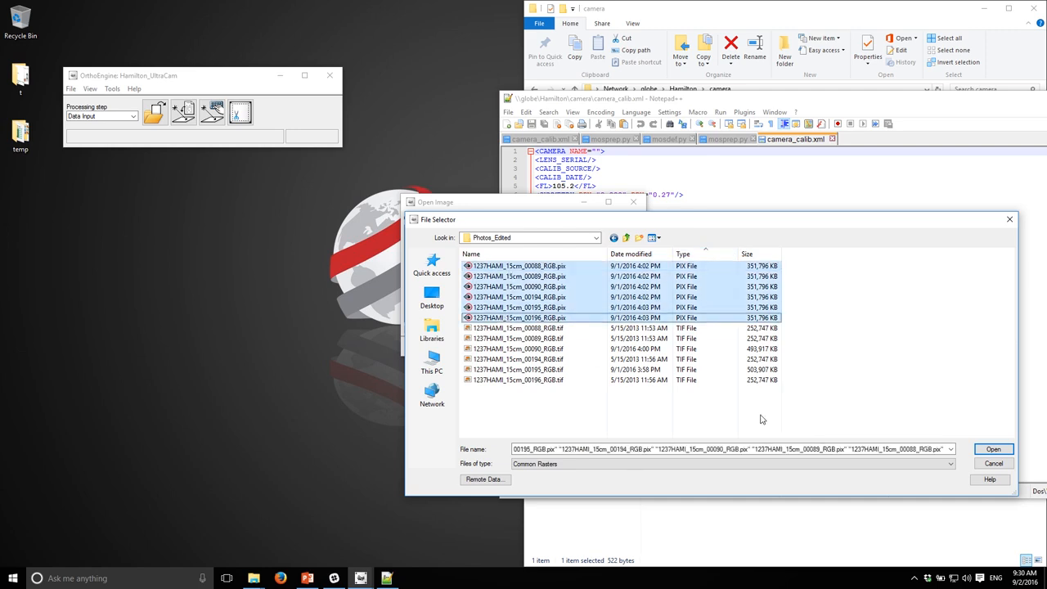
pyautogui.click(993, 449)
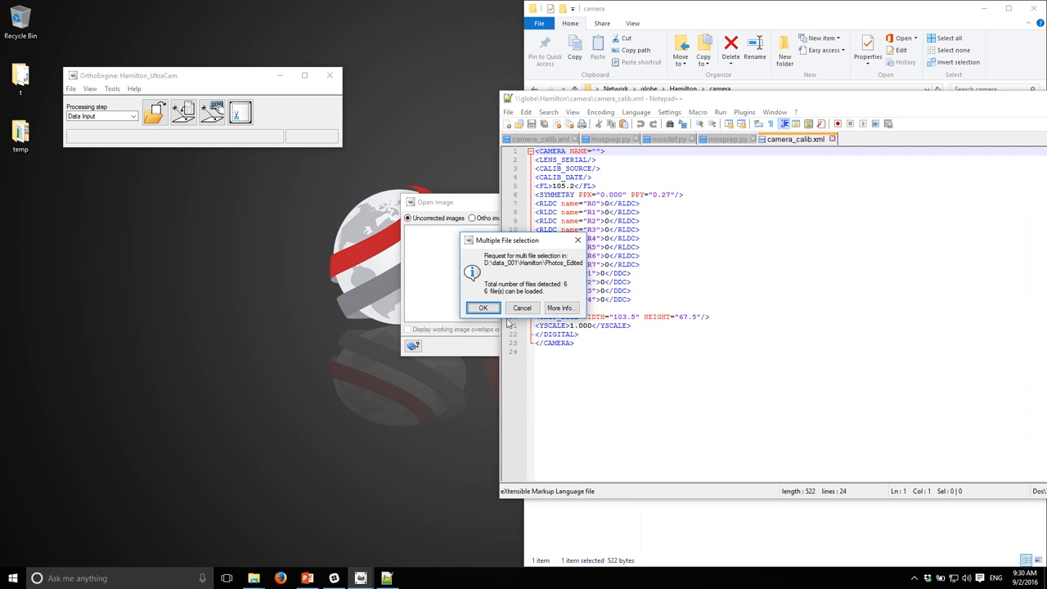
pyautogui.click(483, 309)
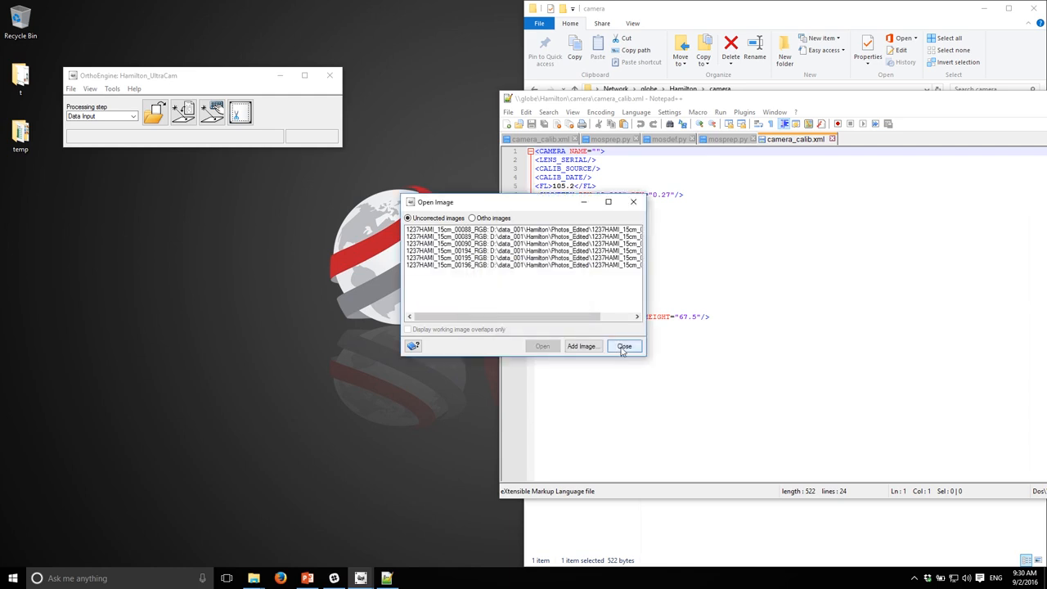
pyautogui.click(623, 347)
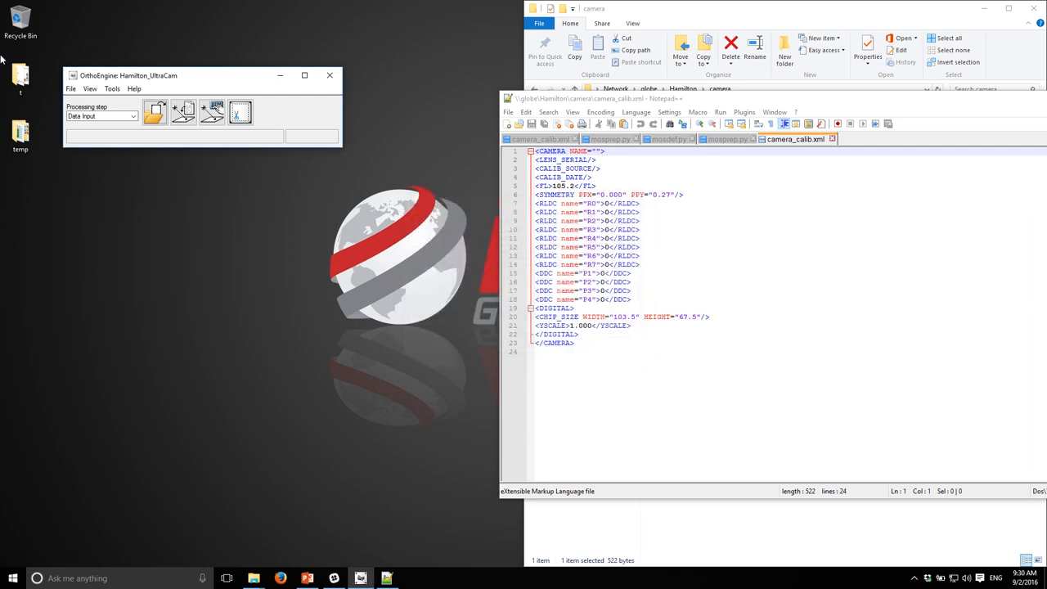
# Step: Open the tool to import exterior orientation data from a text file and close the calibration file in Notepad++
pyautogui.click(183, 112)
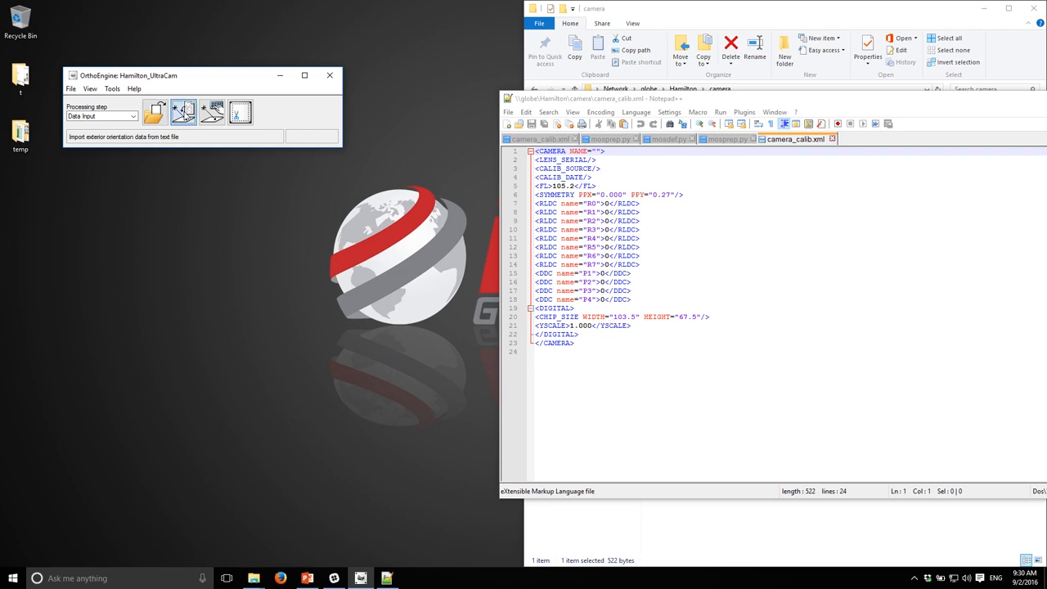
pyautogui.moveTo(573, 85); pyautogui.dragTo(363, 77)
pyautogui.moveTo(1022, 105); pyautogui.dragTo(858, 105)
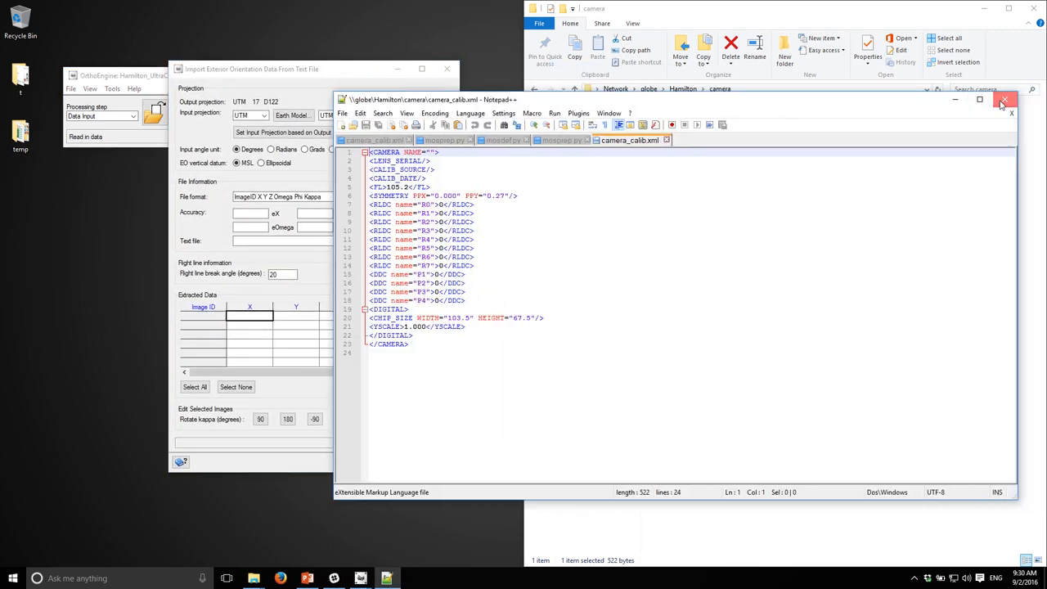
pyautogui.click(1004, 99)
# Step: Open eo.txt from the Hamilton EO folder in Notepad++ to inspect its exterior orientation columns, then close it
pyautogui.click(686, 90)
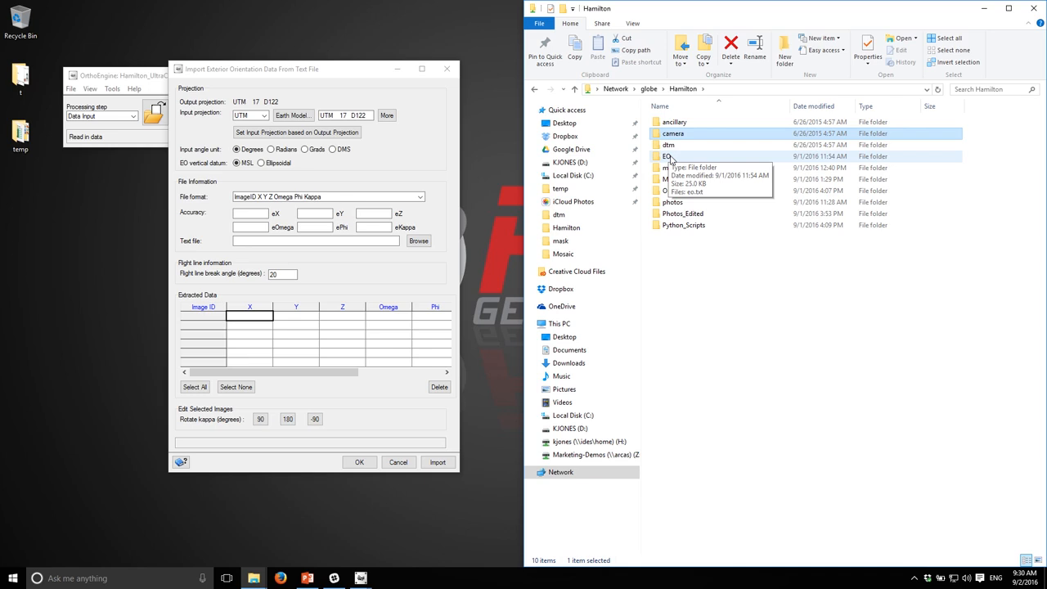
pyautogui.doubleClick(670, 157)
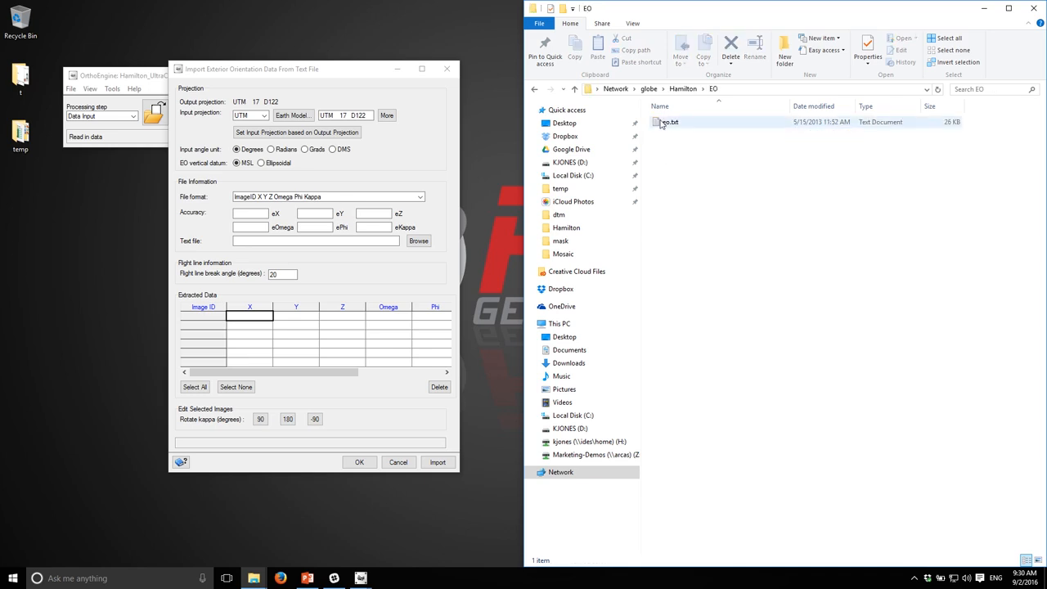
pyautogui.rightClick(661, 124)
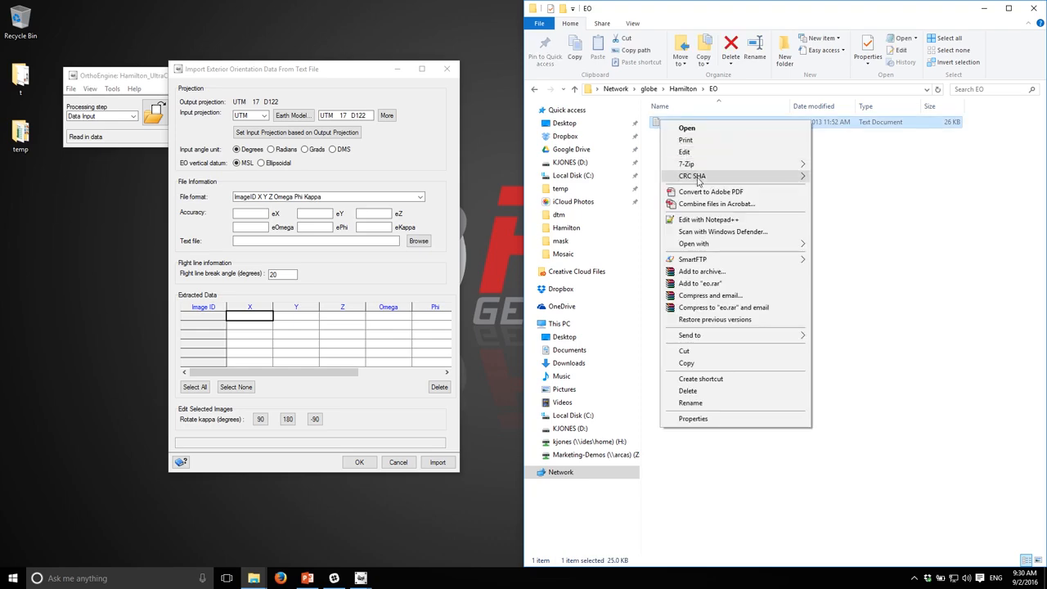
pyautogui.click(700, 221)
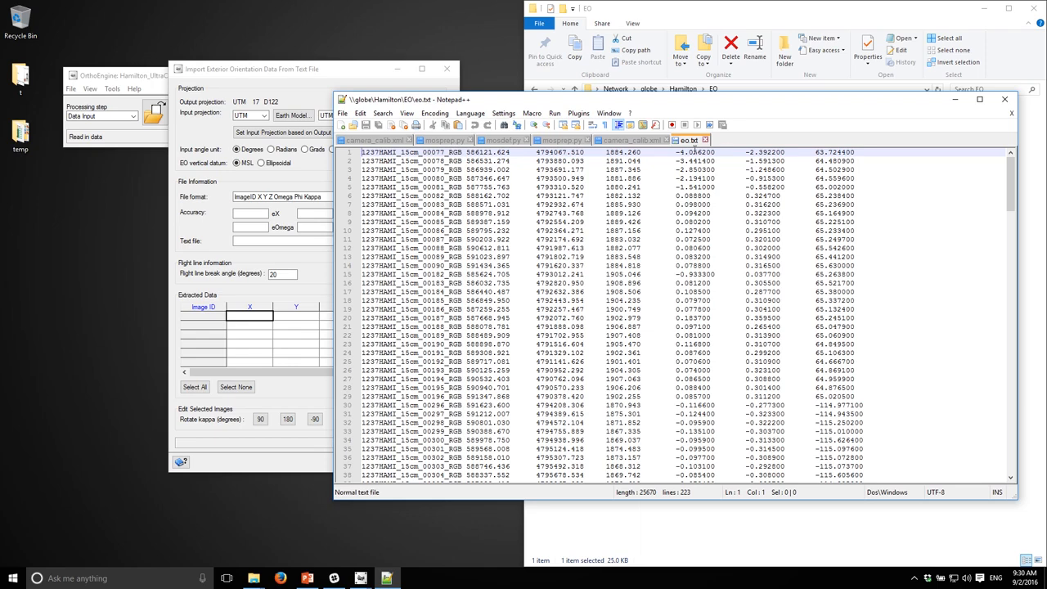
pyautogui.click(1005, 99)
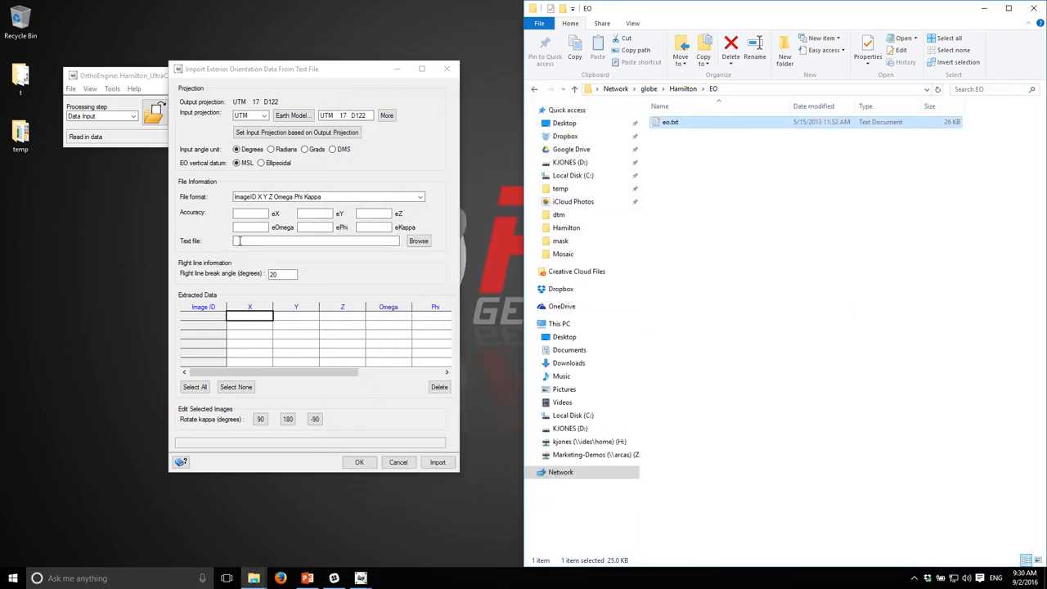
# Step: Browse to eo.txt in the Hamilton EO folder as the exterior orientation text file
pyautogui.click(418, 242)
pyautogui.click(393, 106)
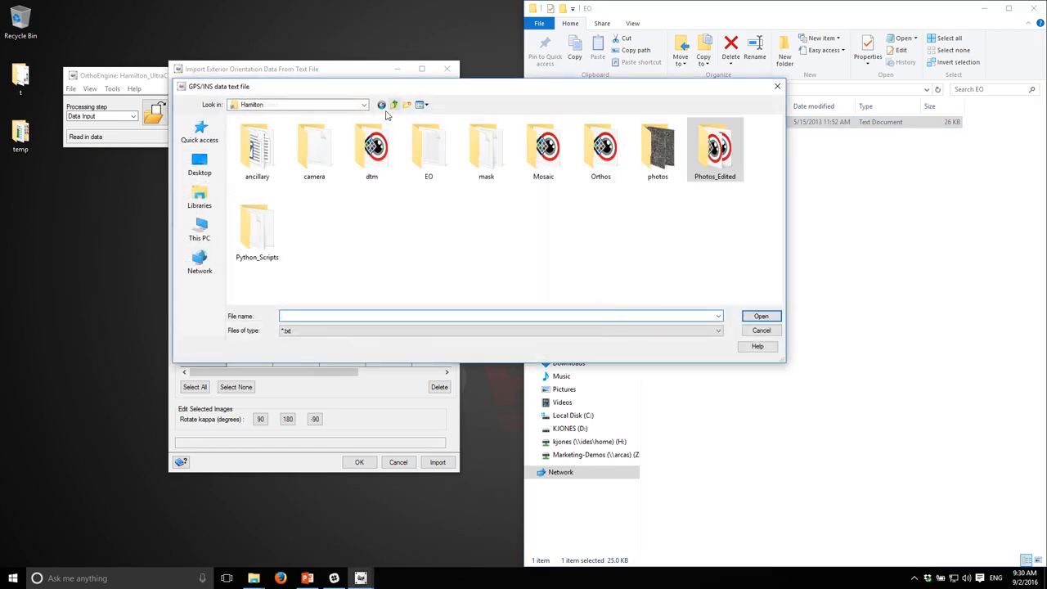
pyautogui.doubleClick(403, 183)
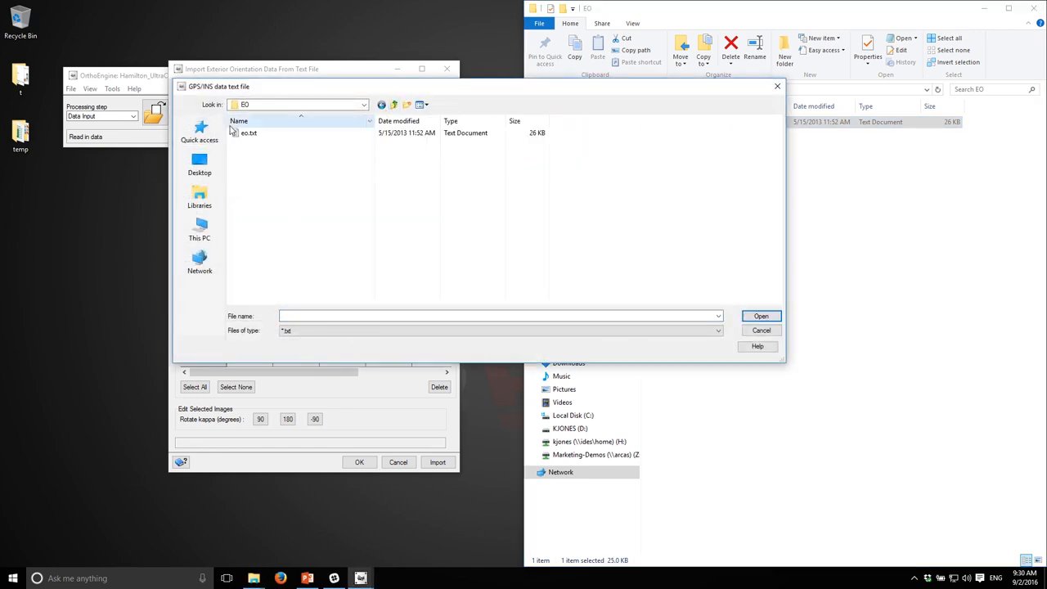
pyautogui.doubleClick(249, 133)
# Step: Set accuracies eX 0.5, eY 0.5, eZ 1, eOmega 0.2, ePhi 0.2 and eKappa 0.5, then import and confirm
pyautogui.click(248, 215)
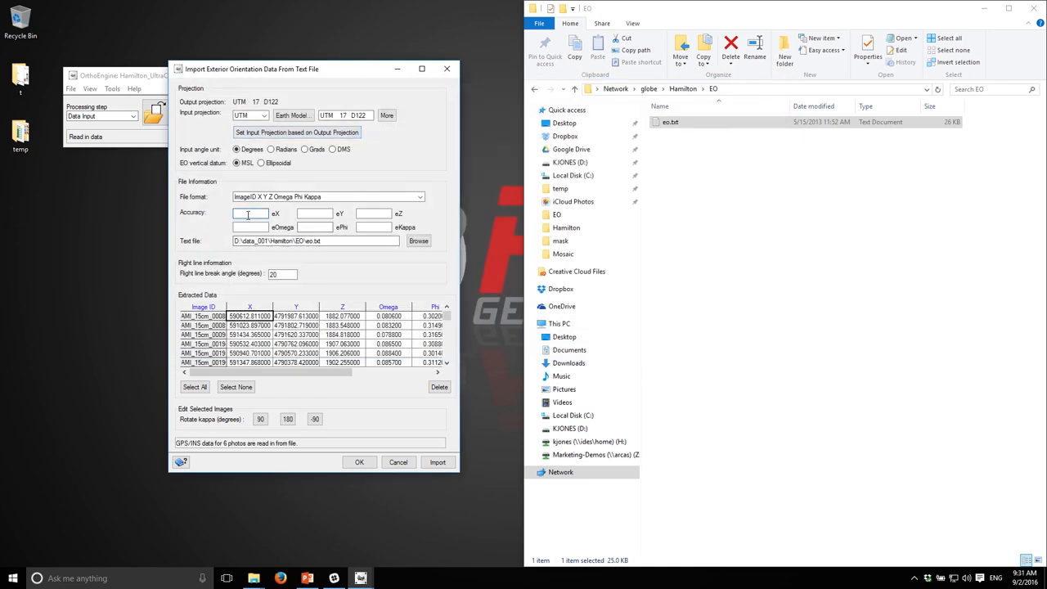
pyautogui.write('0.5')
pyautogui.press('Tab')
pyautogui.write('0.')
pyautogui.click(435, 465)
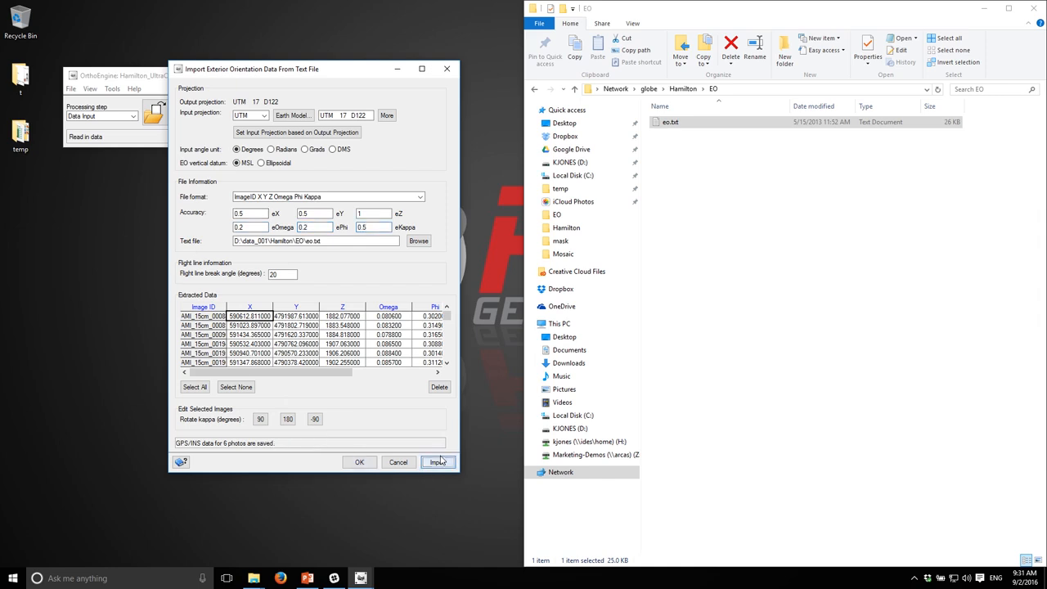
pyautogui.click(360, 463)
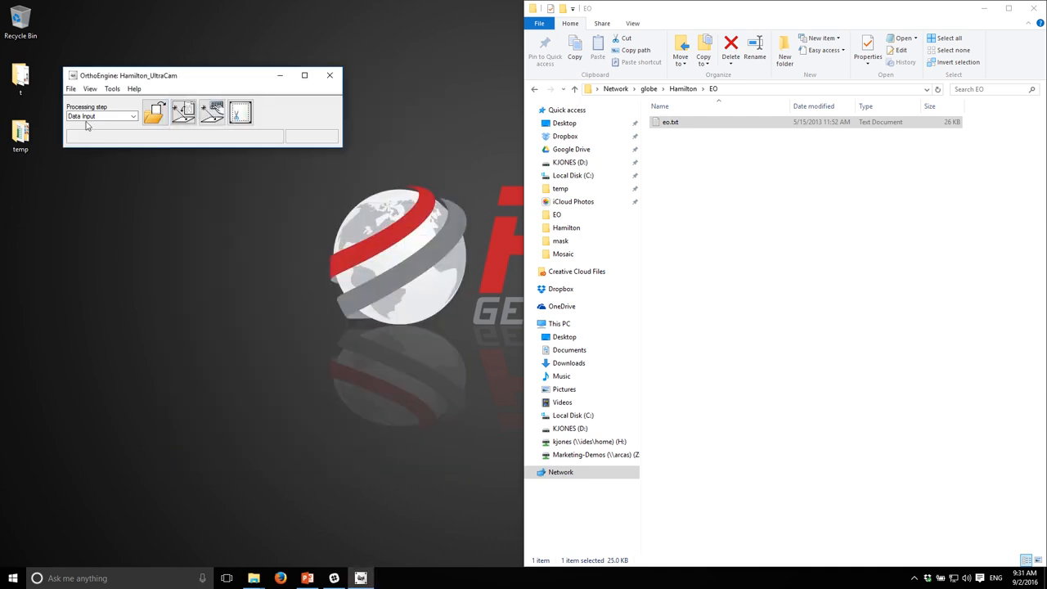
# Step: Switch to the GCP/TP Collection step and review the project overview of image footprints
pyautogui.click(106, 120)
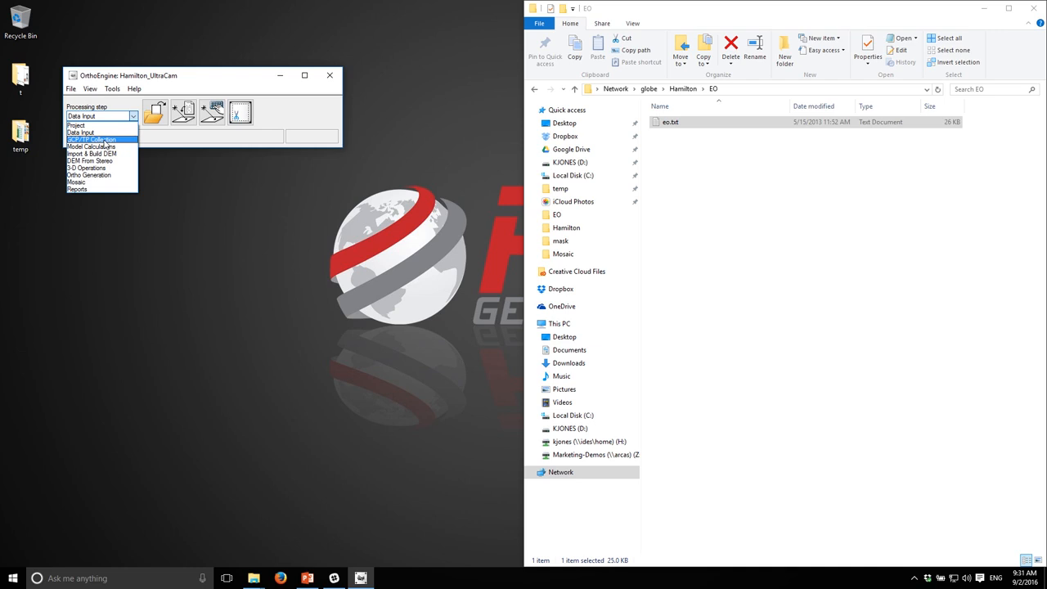
pyautogui.click(105, 141)
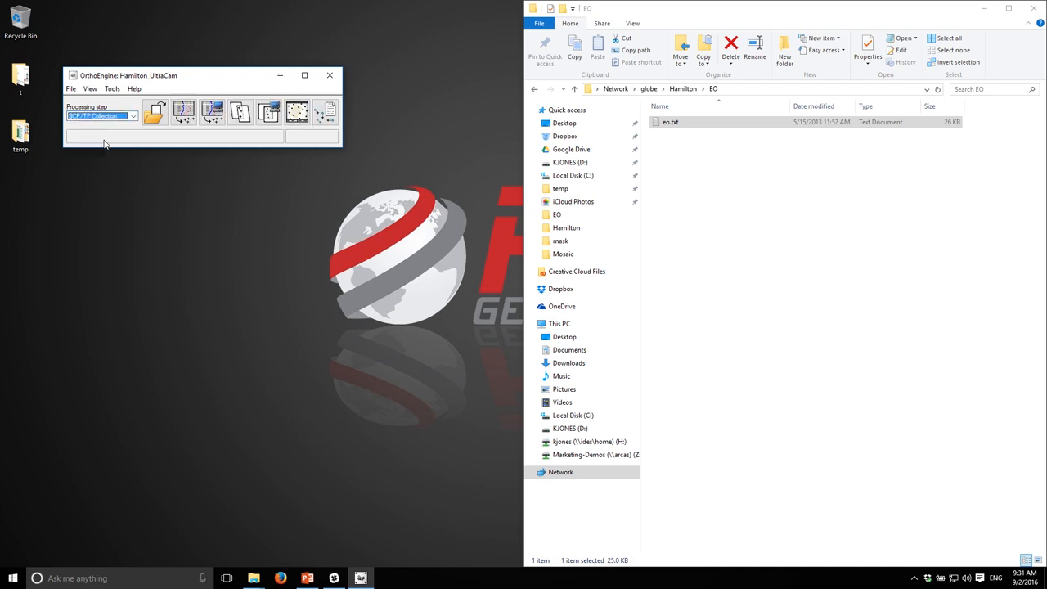
pyautogui.click(297, 112)
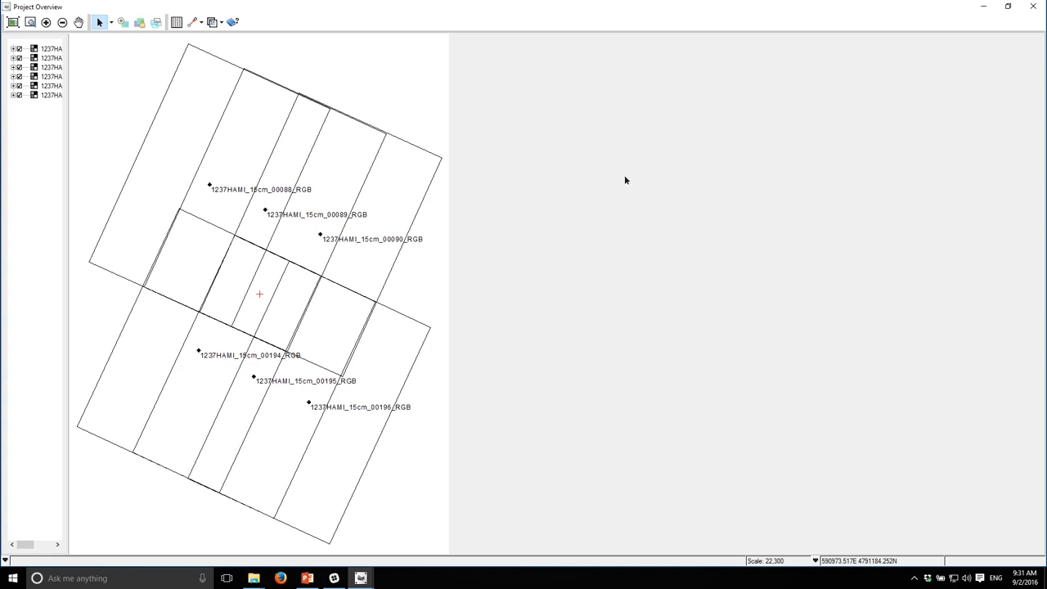
pyautogui.click(1031, 9)
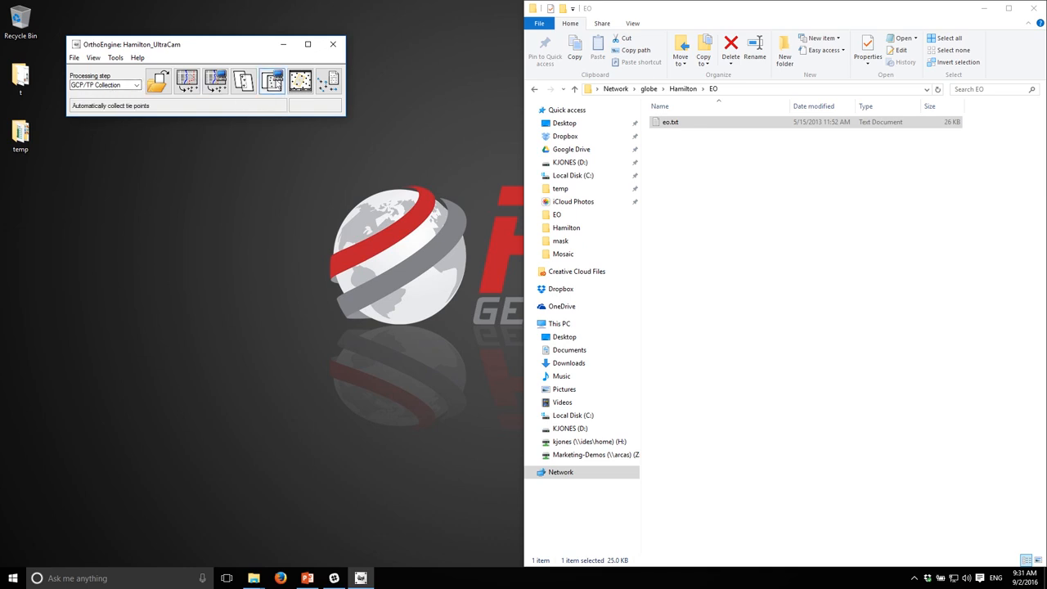
# Step: Open Automatic Tie Point Collection and set distribution to Overlap area, sample source to Grid, and elevation from a DEM file
pyautogui.click(276, 83)
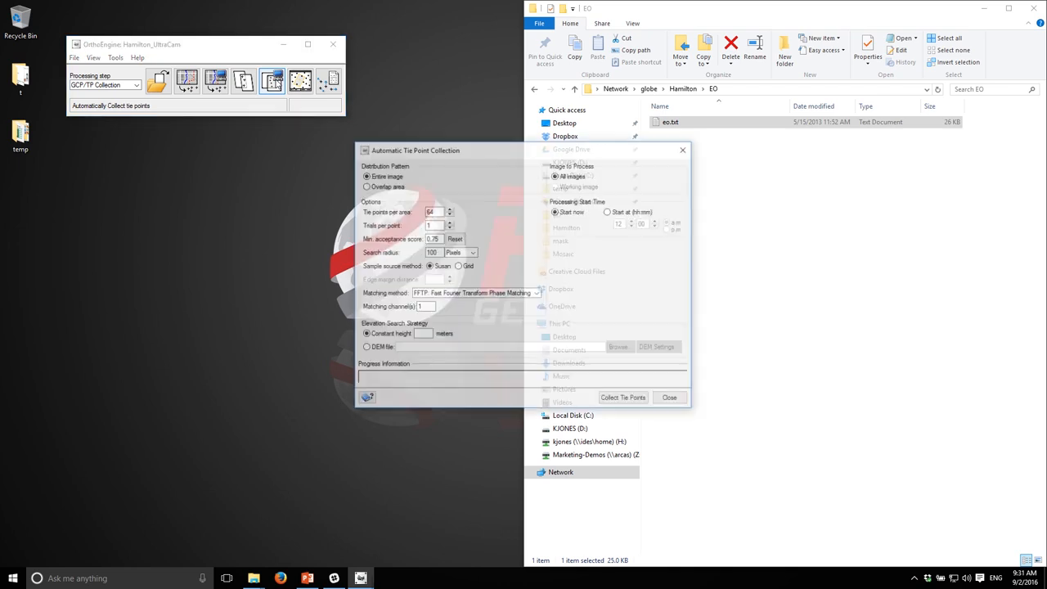
pyautogui.moveTo(460, 153); pyautogui.dragTo(187, 151)
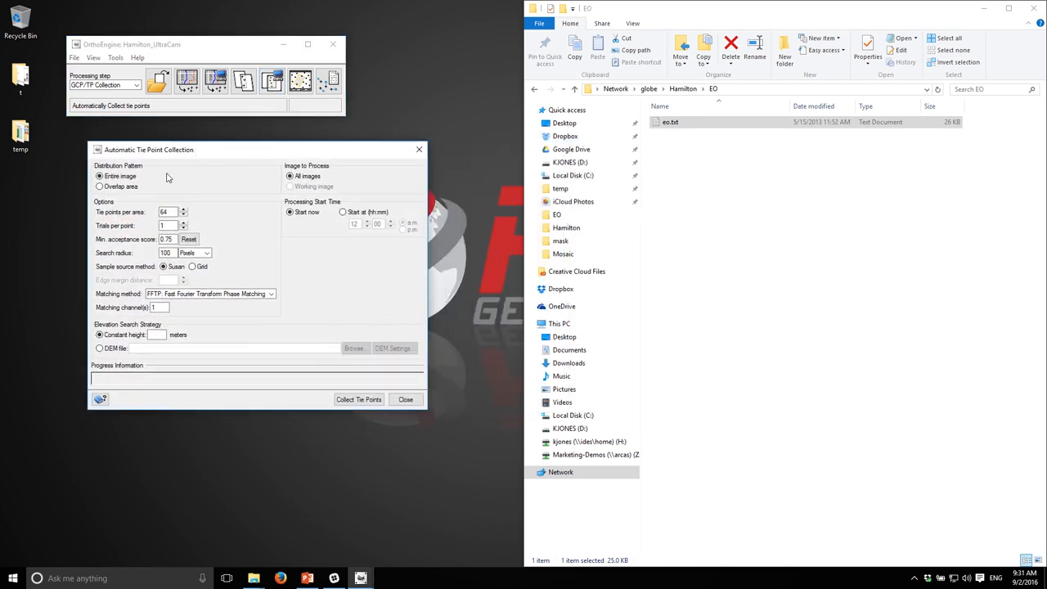
pyautogui.click(101, 189)
pyautogui.click(193, 267)
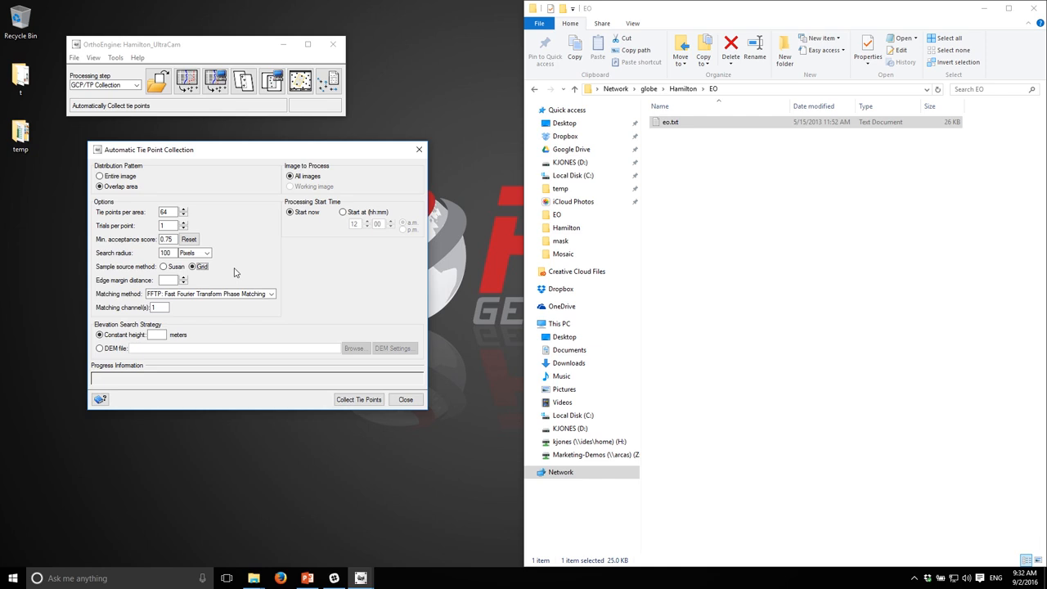
pyautogui.click(107, 350)
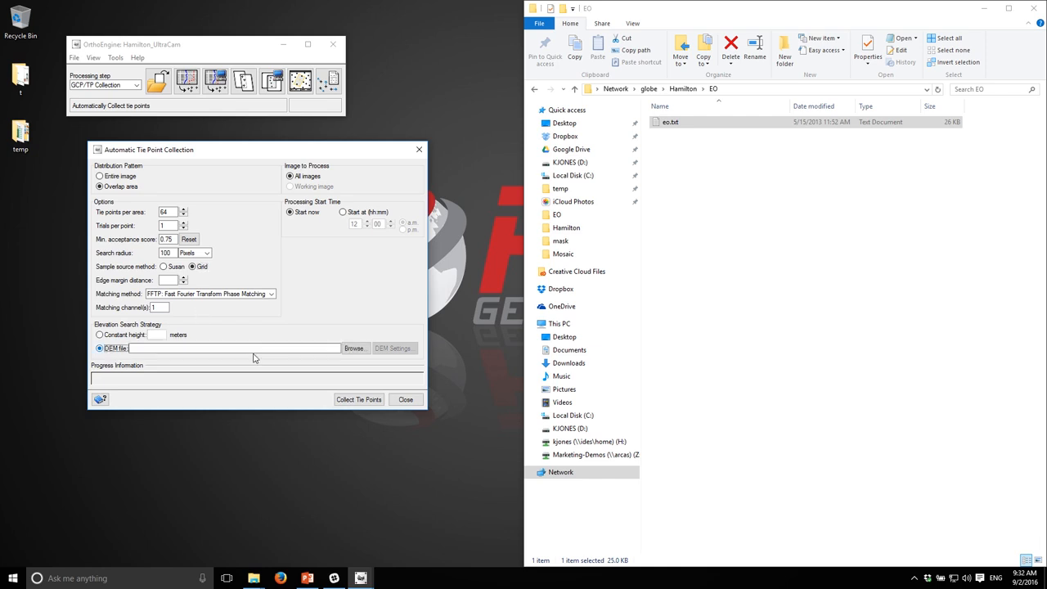
# Step: Choose PCI_Hamilton220_DTM_45cm.pix from the dtm folder as the DEM file and accept its layer
pyautogui.click(352, 350)
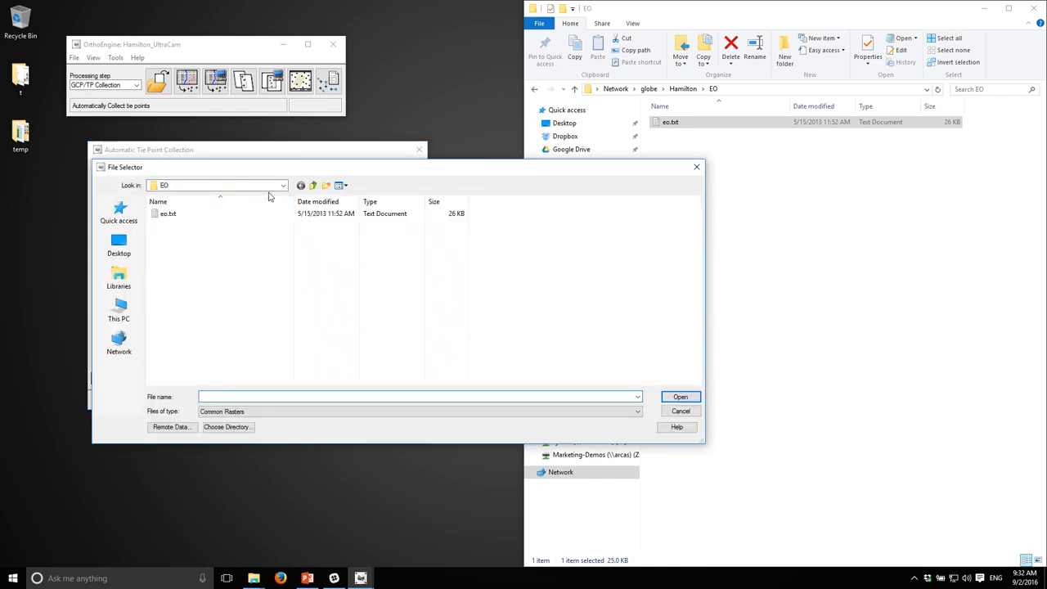
pyautogui.click(311, 186)
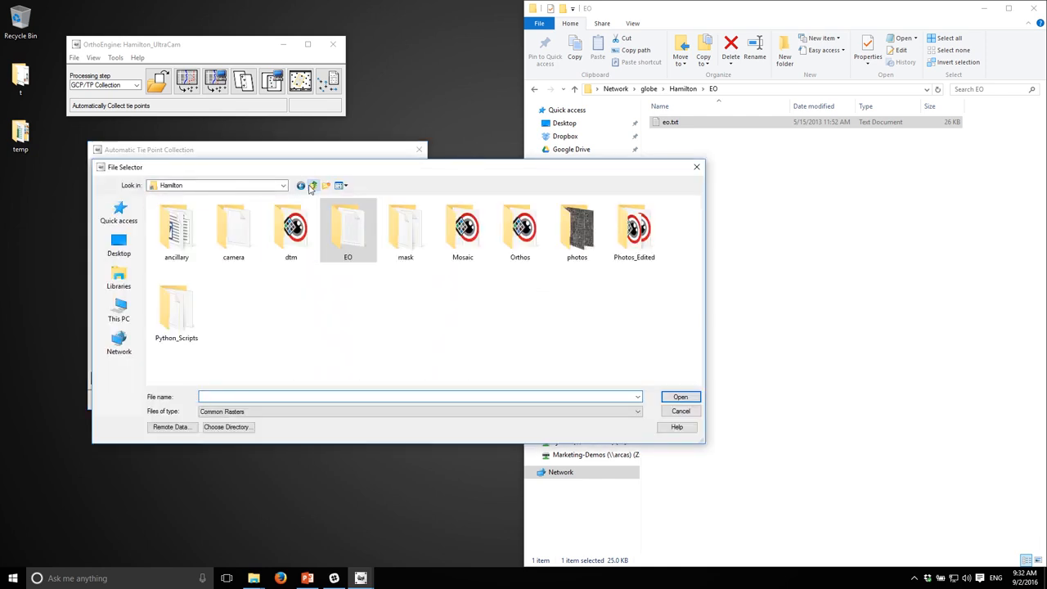
pyautogui.doubleClick(288, 235)
pyautogui.doubleClick(205, 214)
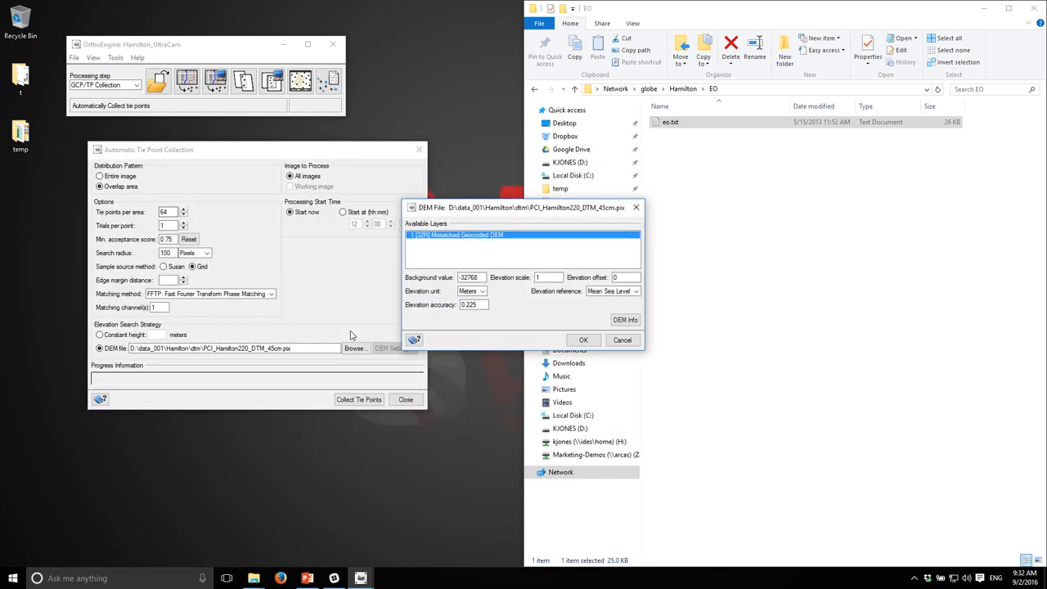
pyautogui.click(584, 340)
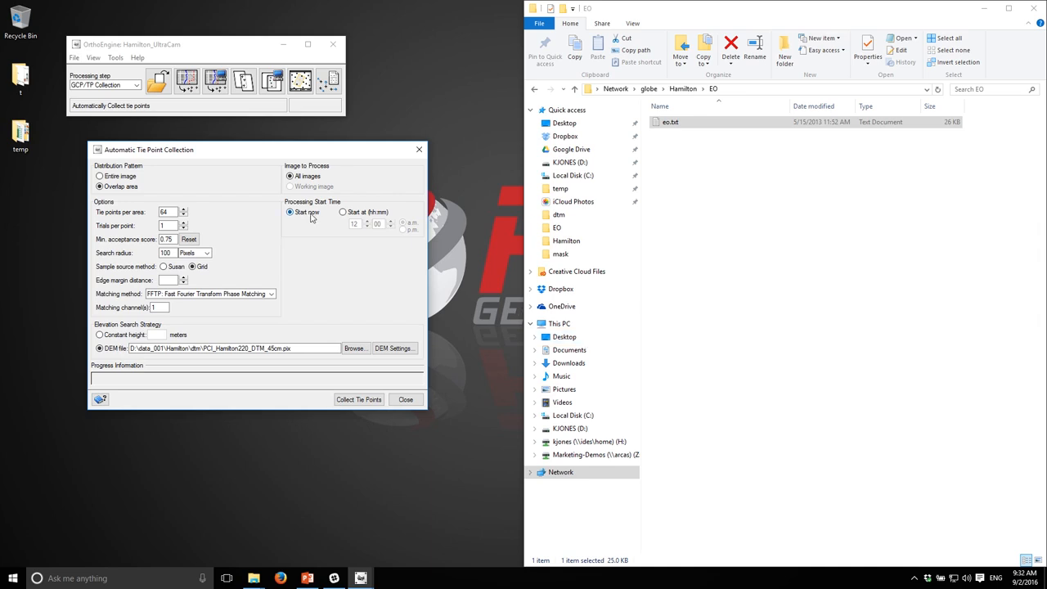
# Step: Run tie point collection, confirm the lengthy process, acknowledge completion and close the dialog
pyautogui.click(348, 401)
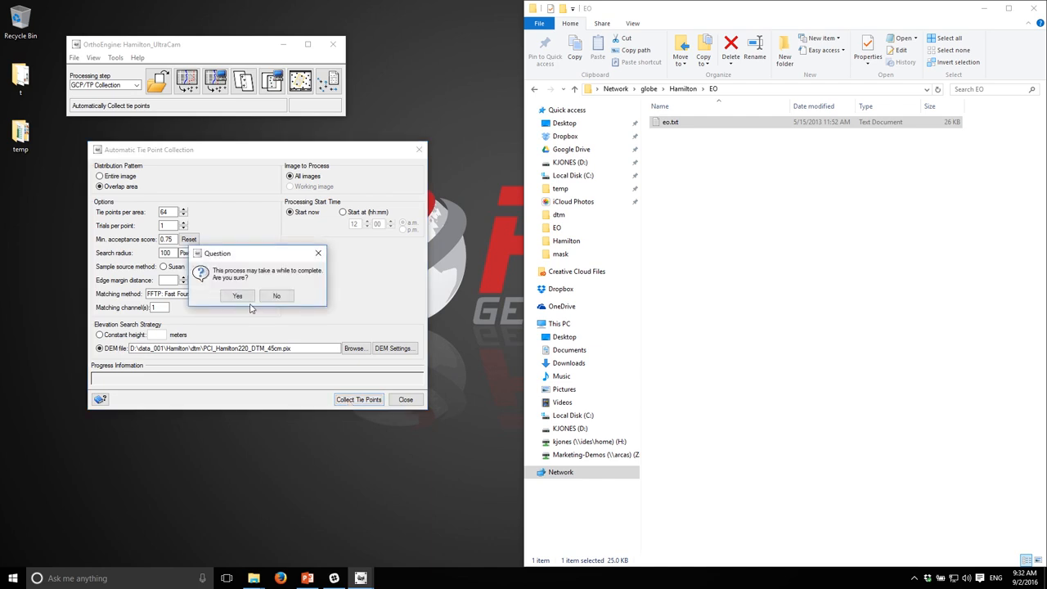
pyautogui.click(237, 295)
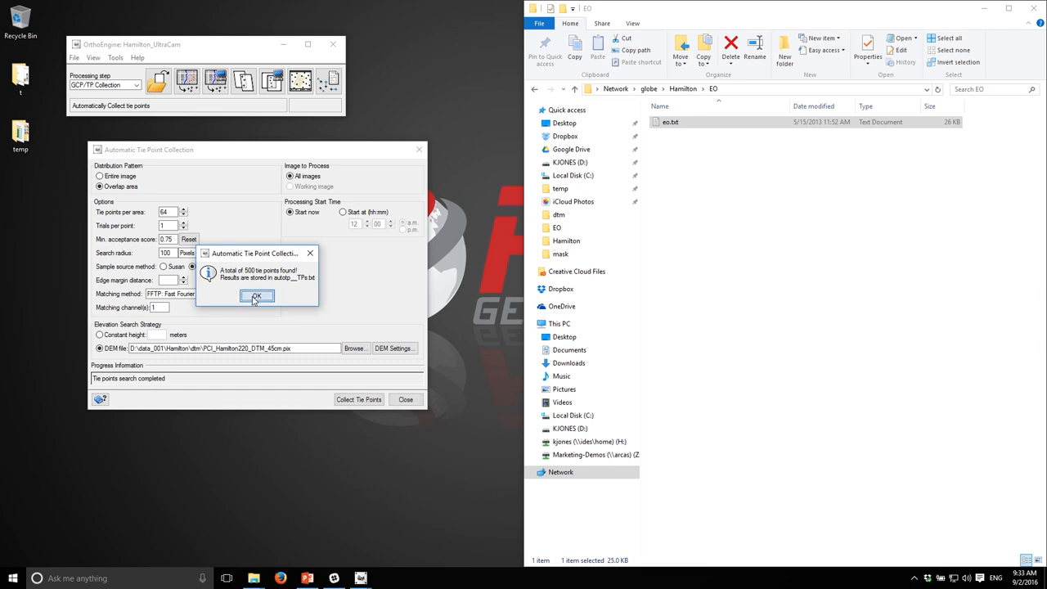
pyautogui.click(254, 297)
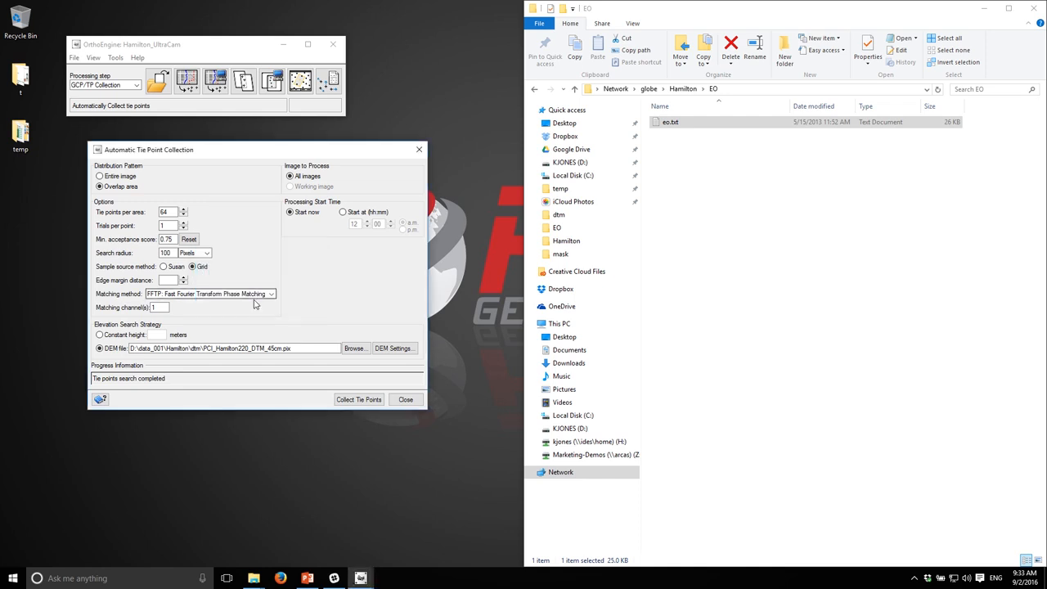
pyautogui.click(405, 400)
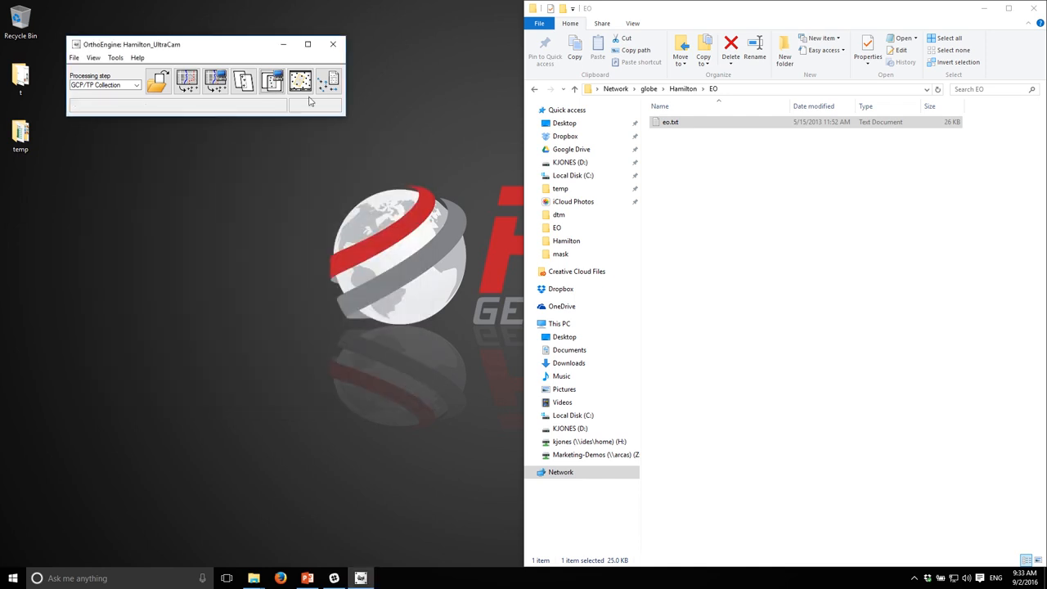
# Step: Open the project overview, select all six images and turn on display of their tie points
pyautogui.click(301, 81)
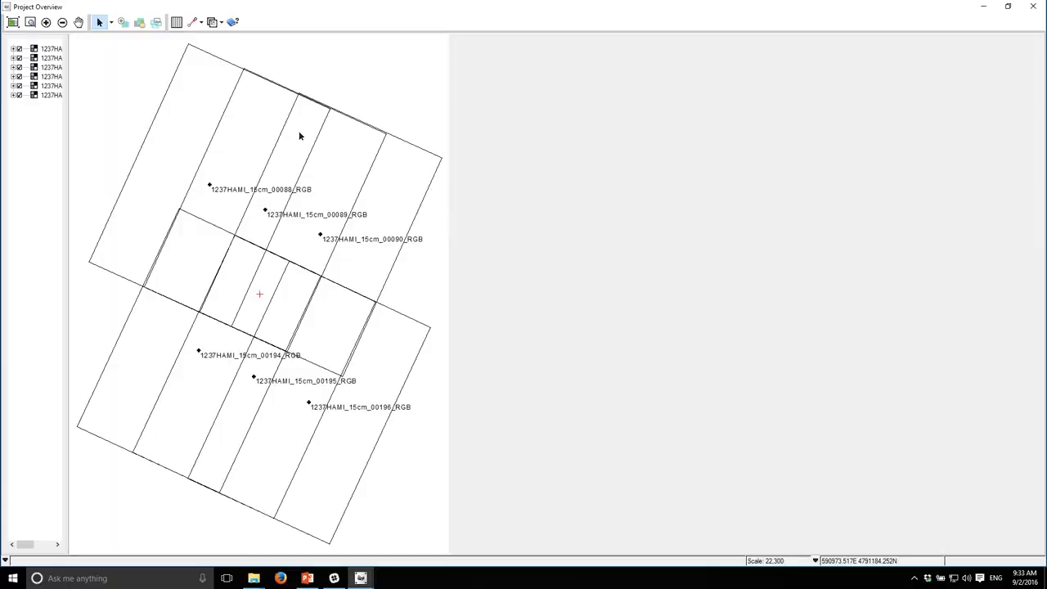
pyautogui.click(47, 96)
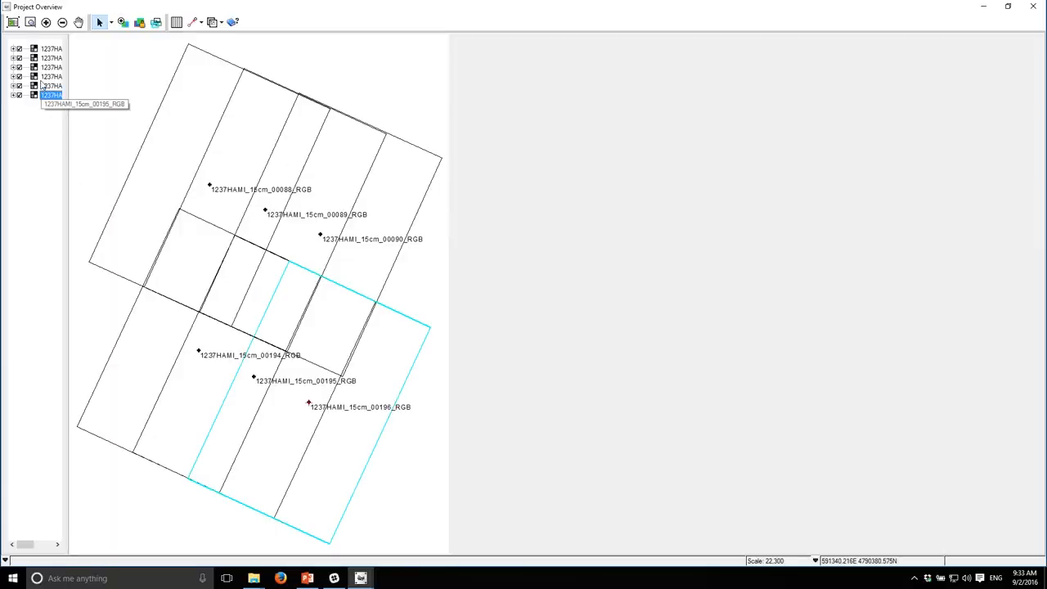
pyautogui.keyDown('shift'); pyautogui.click(54, 51); pyautogui.keyUp('shift')
pyautogui.rightClick(53, 65)
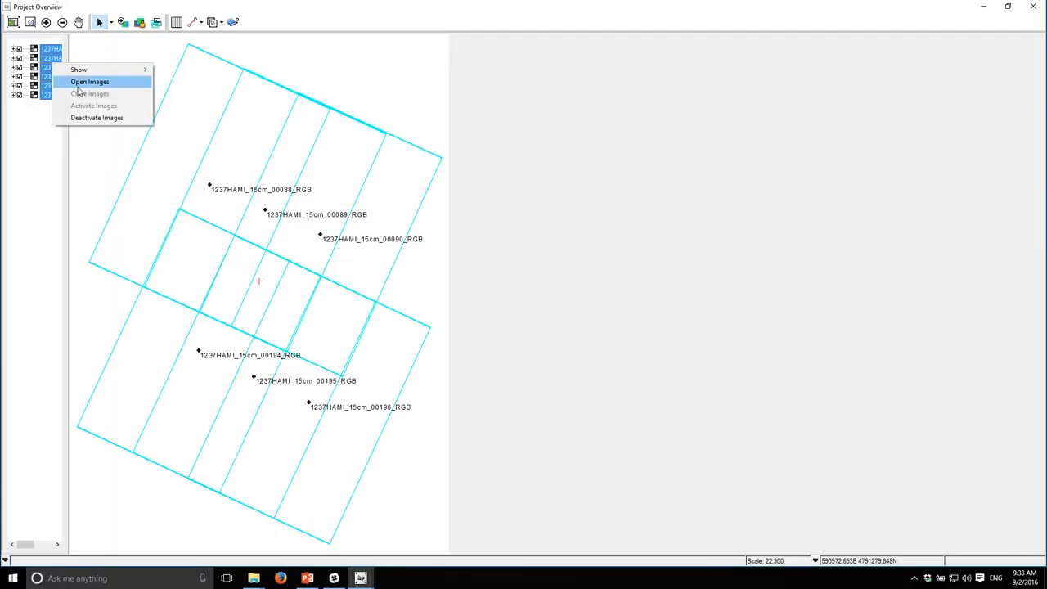
pyautogui.moveTo(81, 70)
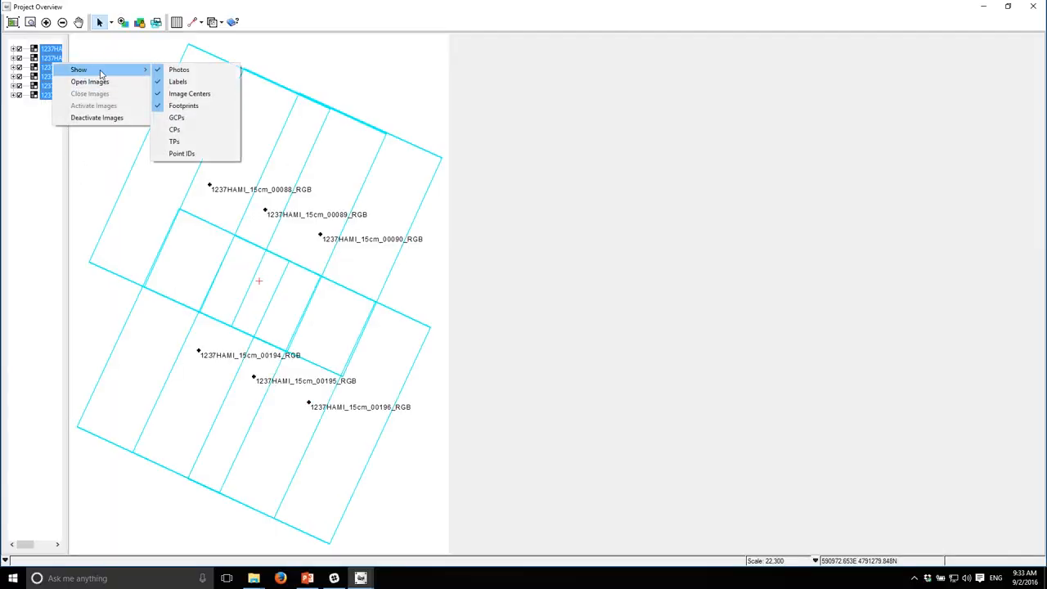
pyautogui.click(182, 142)
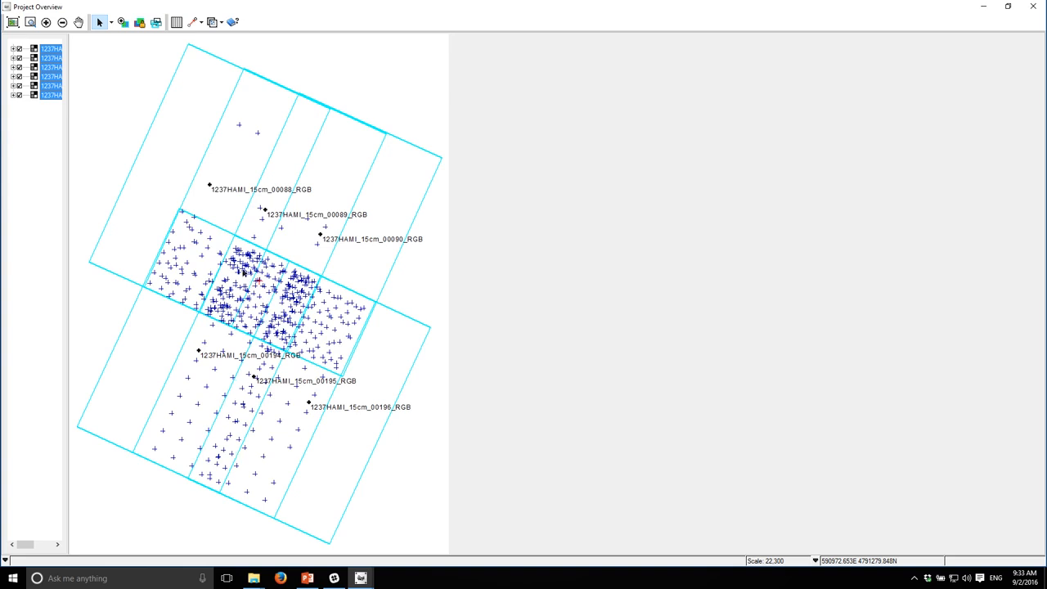
# Step: Switch the error display to tie points and inspect the tie point distribution in the overlap area, then close the overview
pyautogui.click(195, 24)
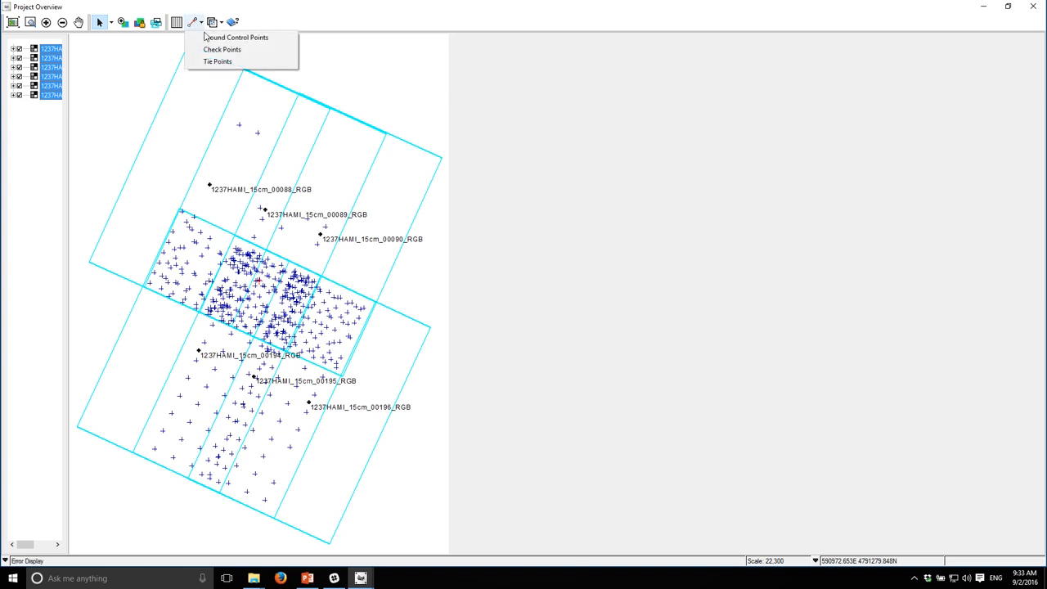
pyautogui.click(222, 62)
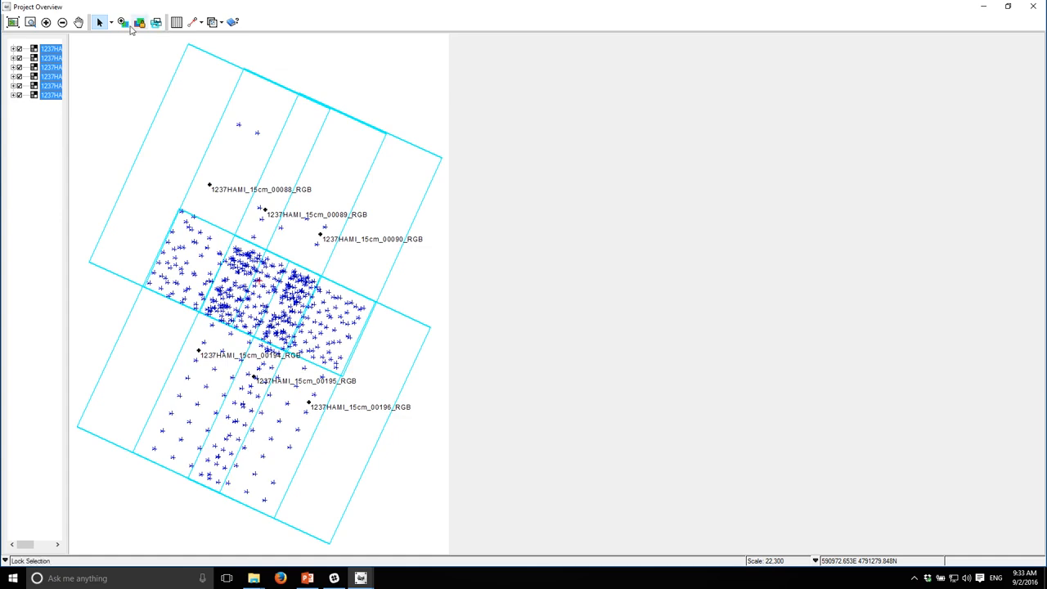
pyautogui.click(46, 23)
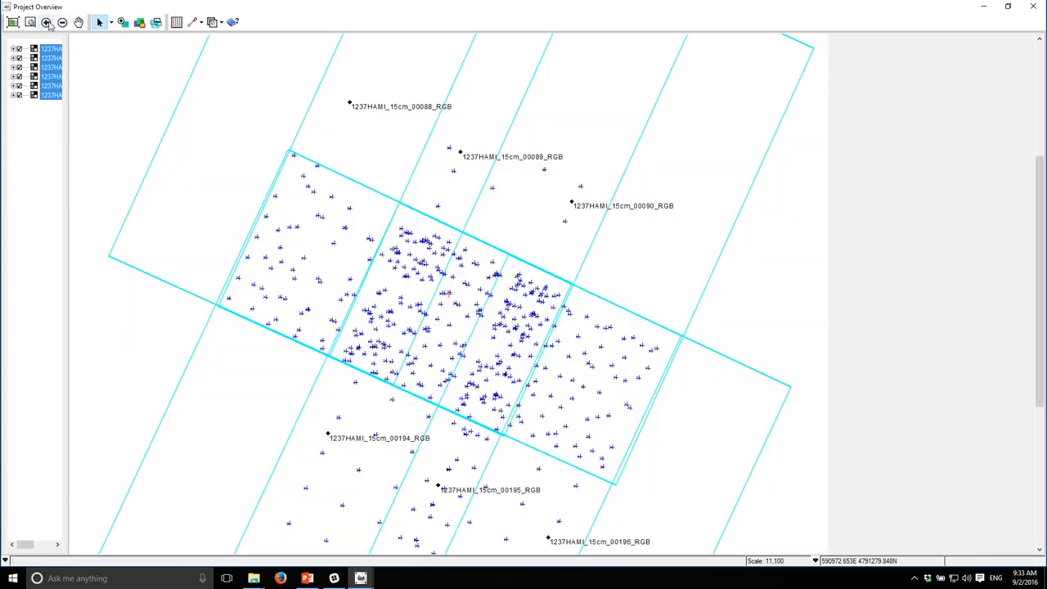
pyautogui.click(48, 24)
pyautogui.moveTo(377, 293); pyautogui.dragTo(379, 162)
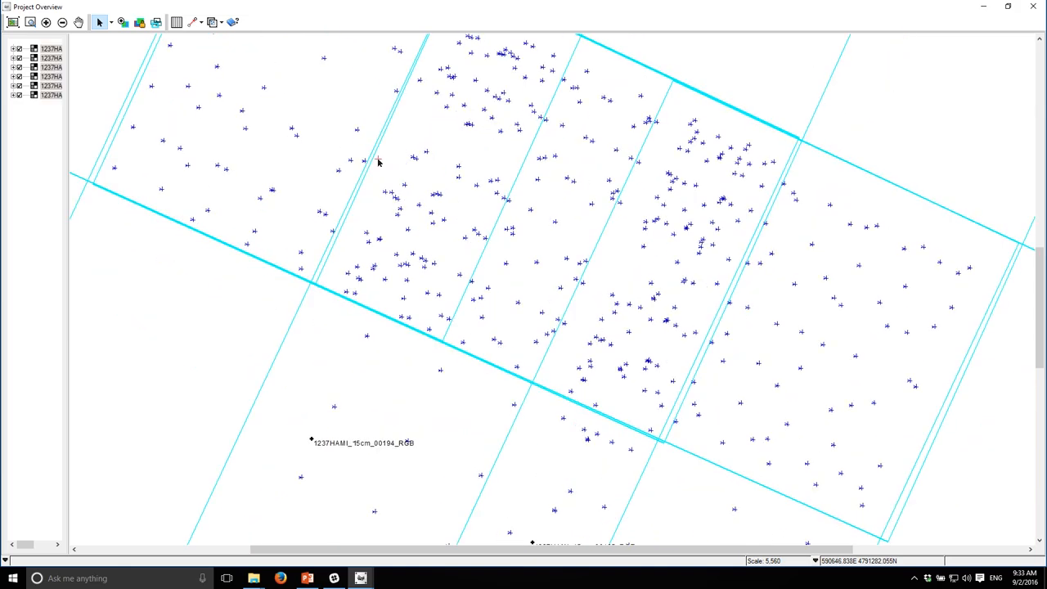
pyautogui.moveTo(531, 340); pyautogui.dragTo(369, 180)
pyautogui.moveTo(467, 267); pyautogui.dragTo(524, 326)
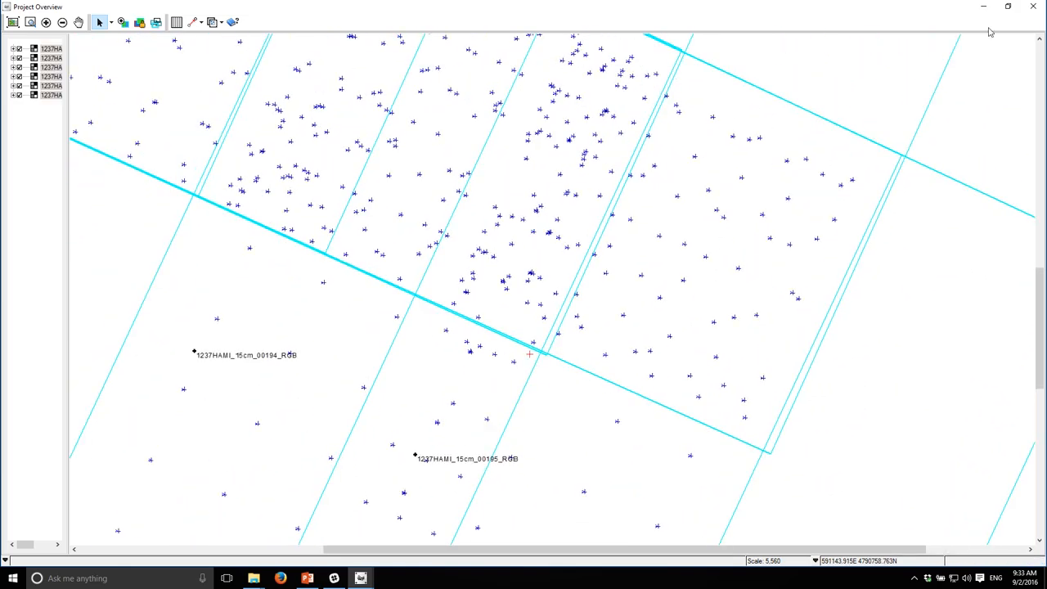
pyautogui.click(1035, 8)
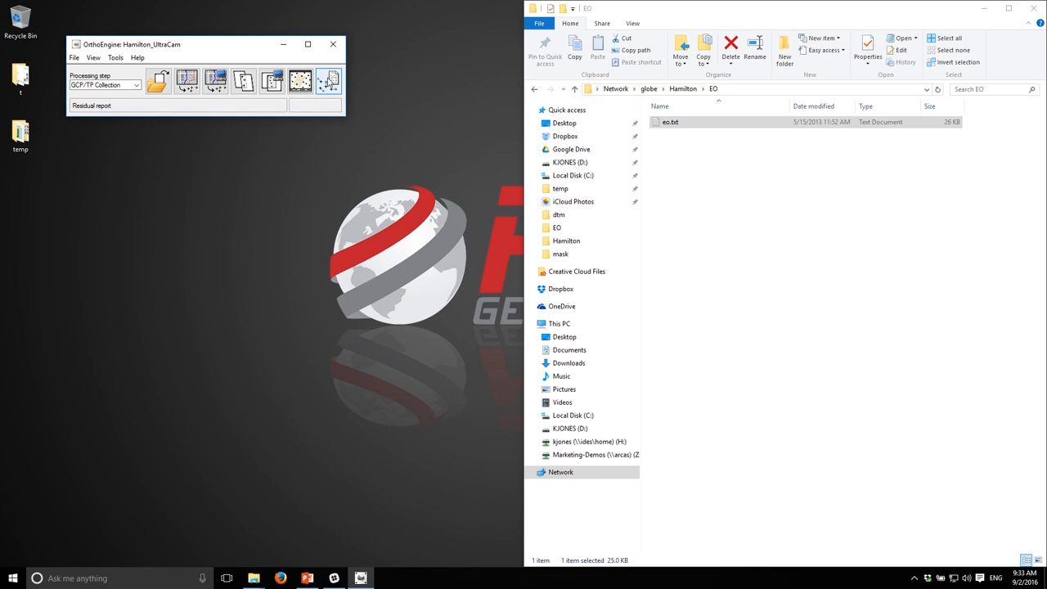
# Step: Open manual GCP collection, enable Compute model, then close the GCP Collection and Open Image dialogs
pyautogui.click(187, 88)
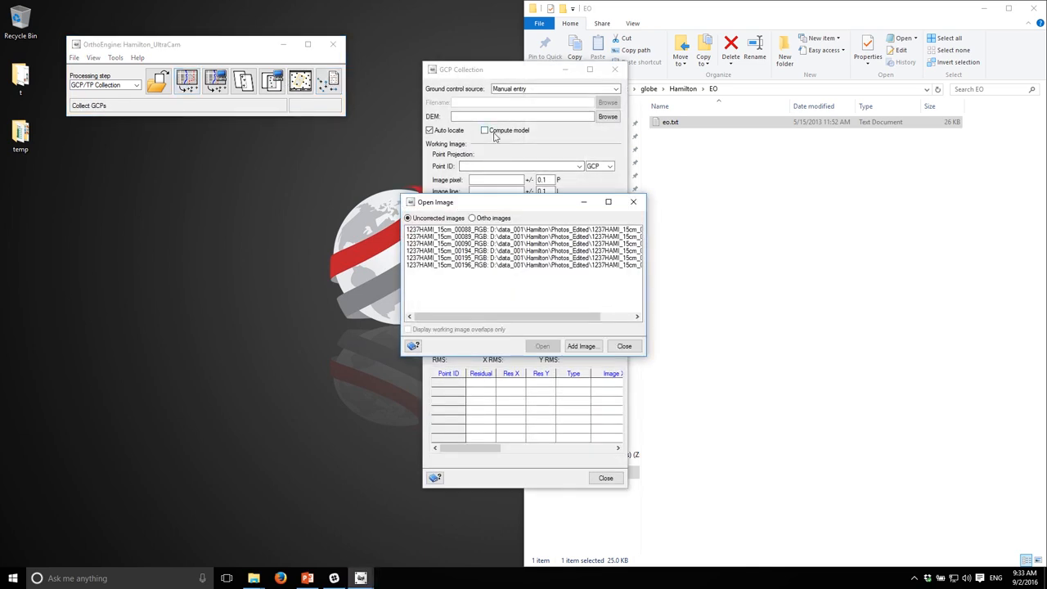
pyautogui.click(486, 131)
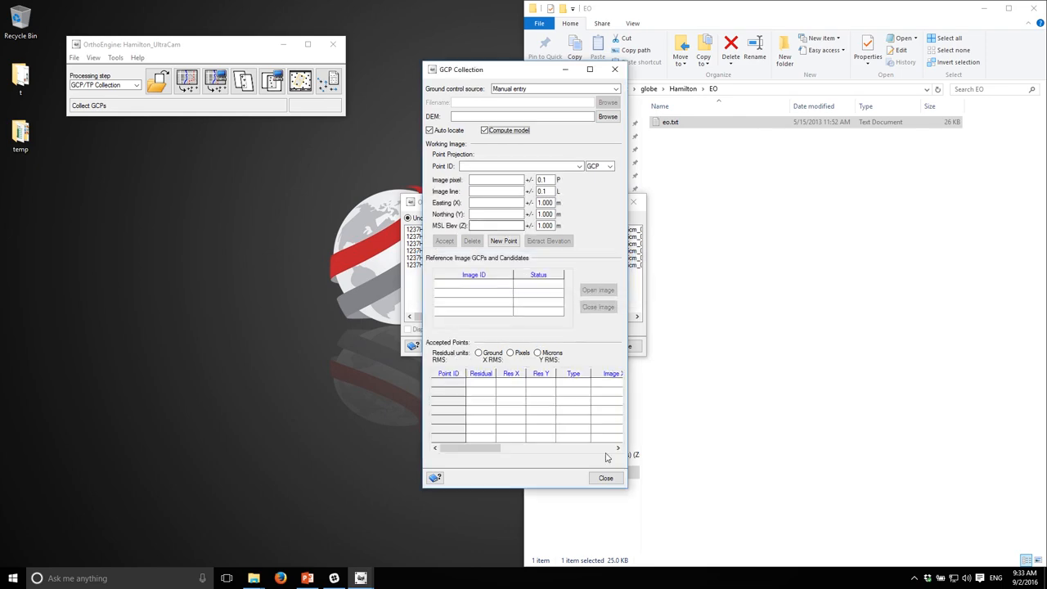
pyautogui.click(605, 478)
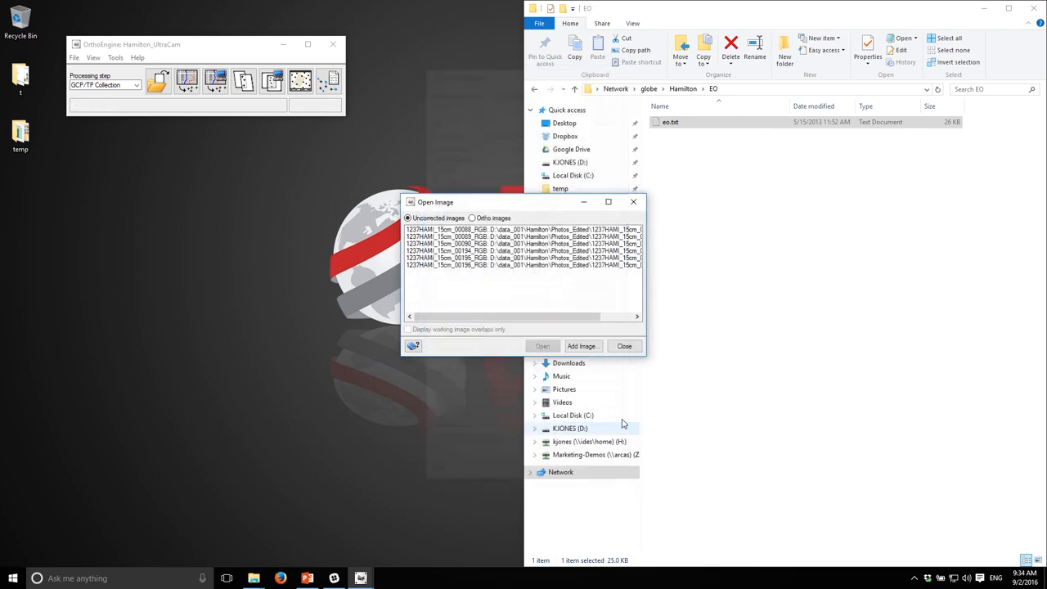
pyautogui.click(625, 347)
# Step: Open the Residual Errors report and list only tie points
pyautogui.click(328, 80)
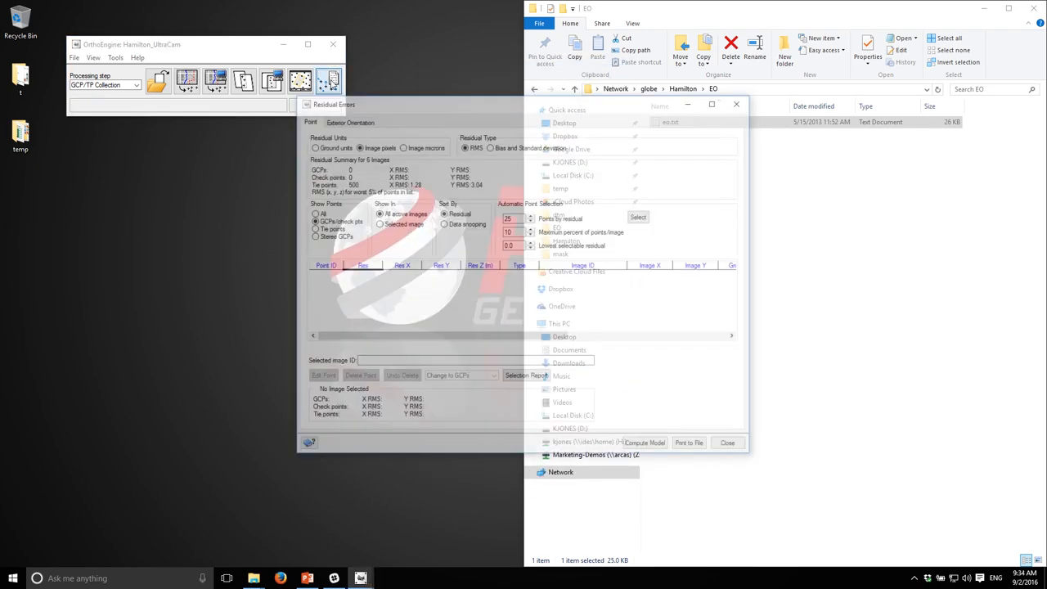
pyautogui.moveTo(502, 104); pyautogui.dragTo(717, 104)
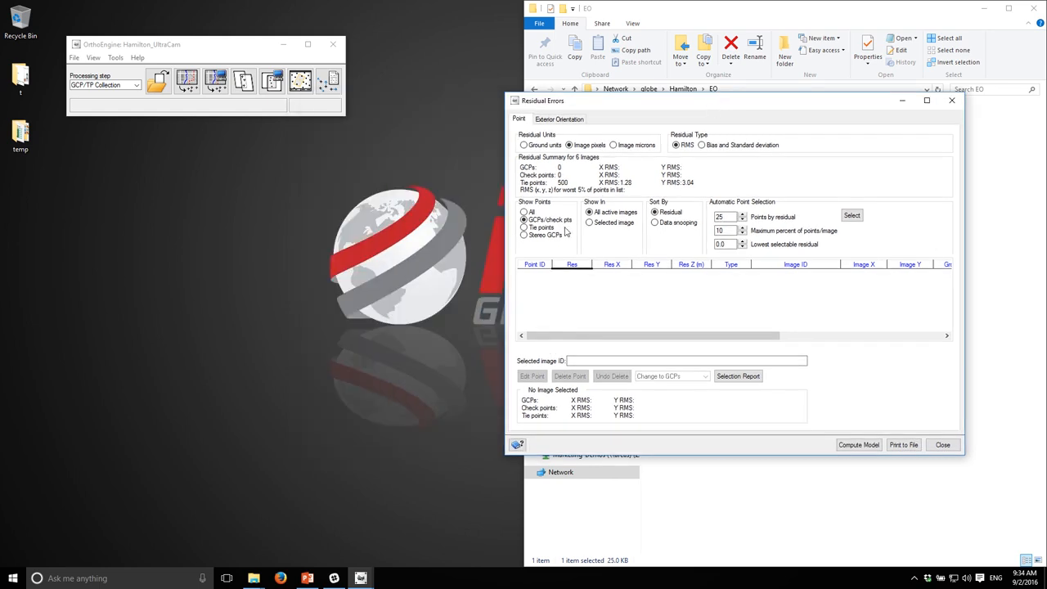
pyautogui.click(536, 233)
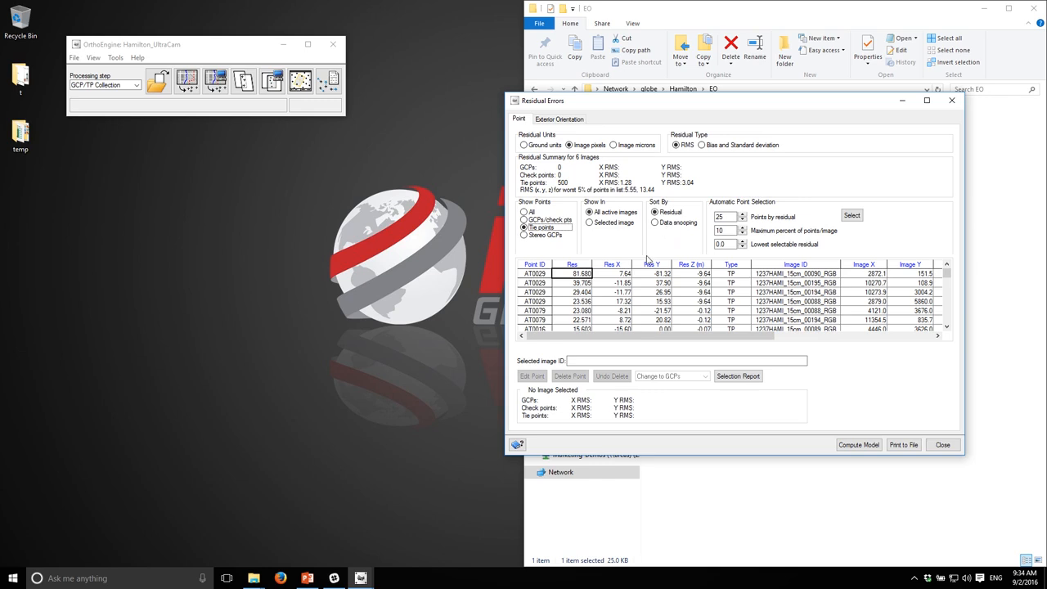
# Step: Select the highest-residual tie points at the top of the list and delete them
pyautogui.click(533, 275)
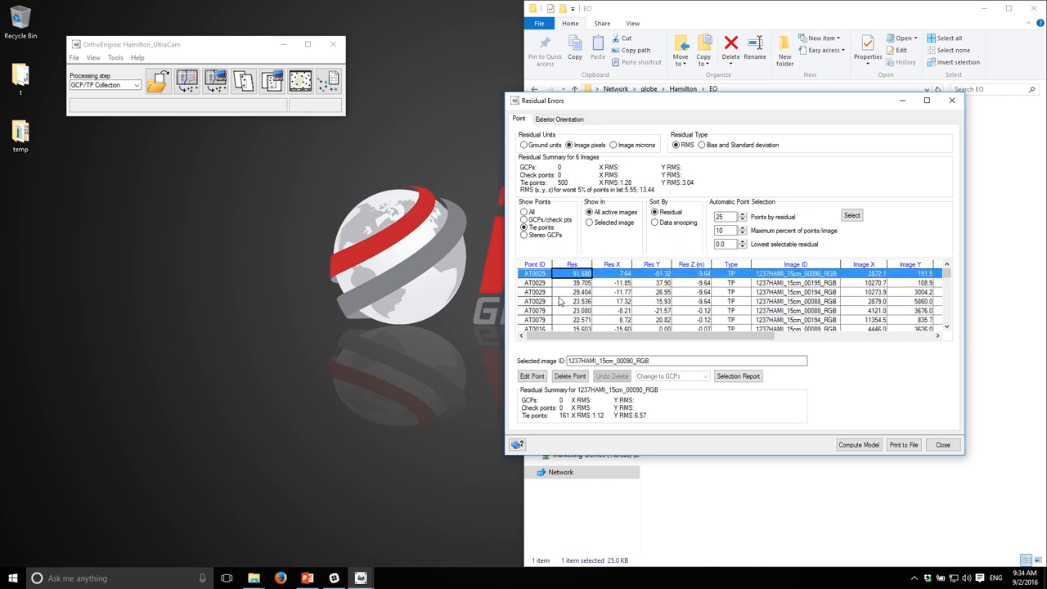
pyautogui.scroll(-2, 544, 309)
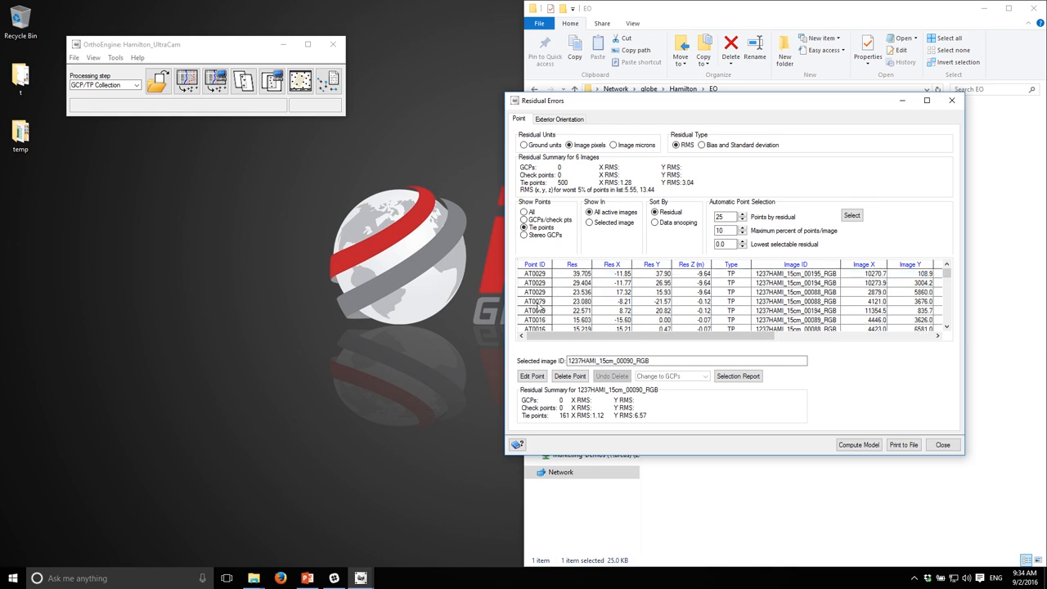
pyautogui.keyDown('shift'); pyautogui.click(538, 294); pyautogui.keyUp('shift')
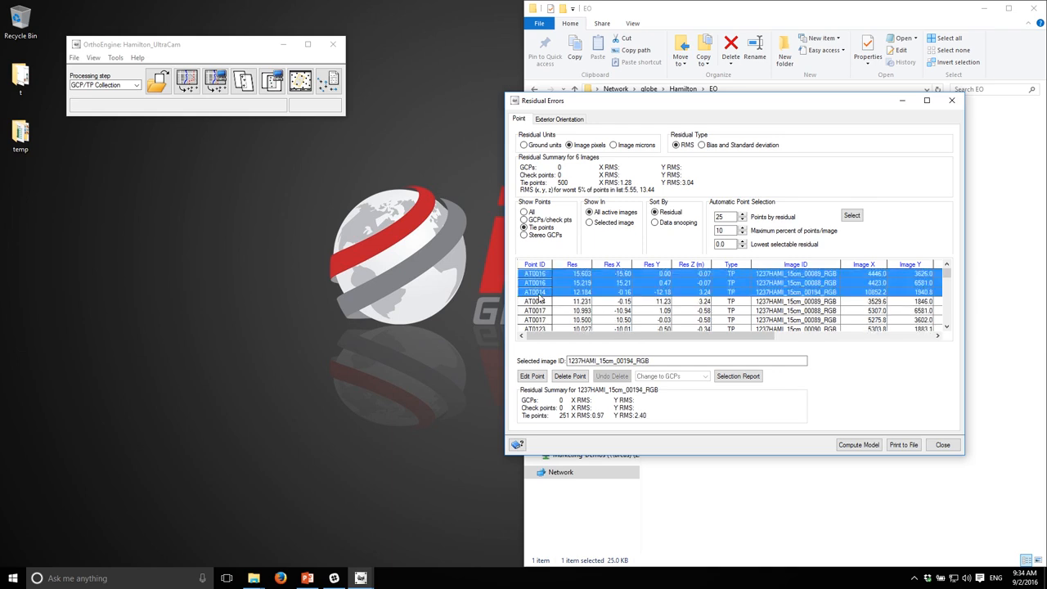
pyautogui.click(564, 378)
pyautogui.click(503, 295)
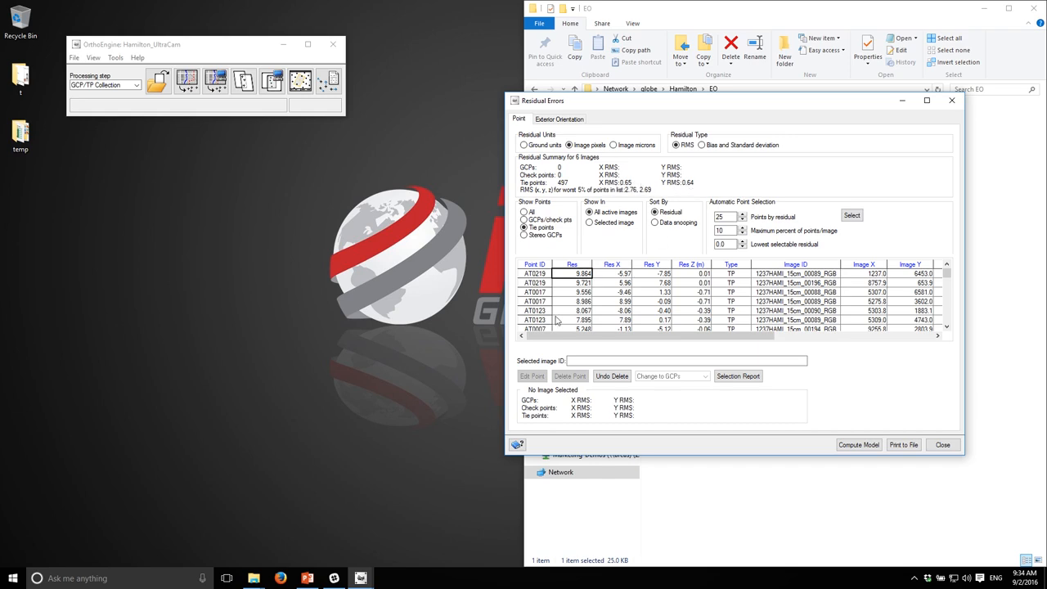
# Step: Select the next block of highest-residual tie points down the list and delete them, confirming the deletion
pyautogui.click(541, 275)
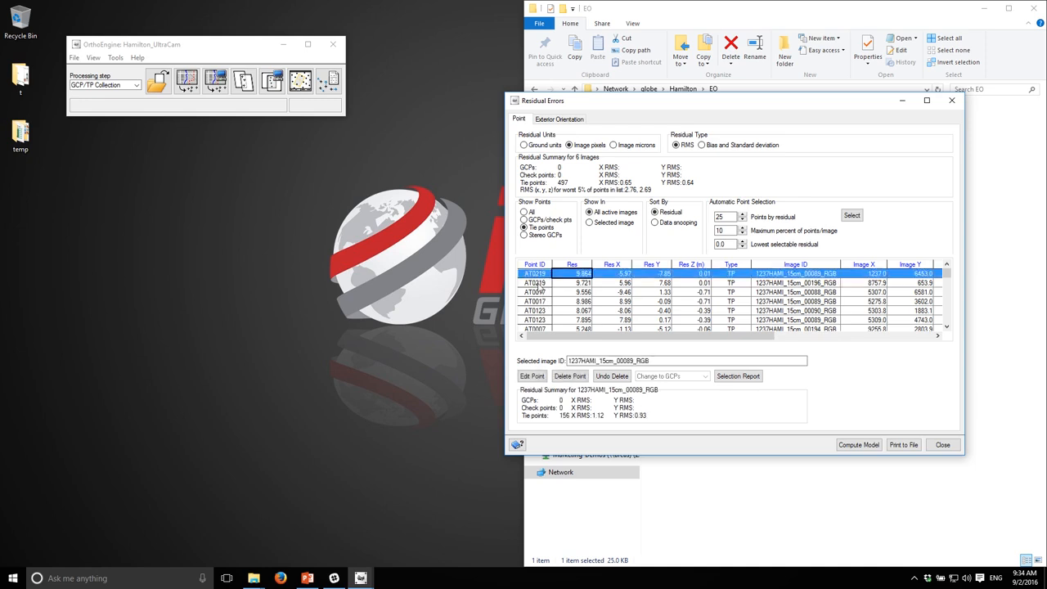
pyautogui.scroll(-5, 542, 303)
pyautogui.scroll(-1, 541, 314)
pyautogui.keyDown('shift'); pyautogui.click(538, 320); pyautogui.keyUp('shift')
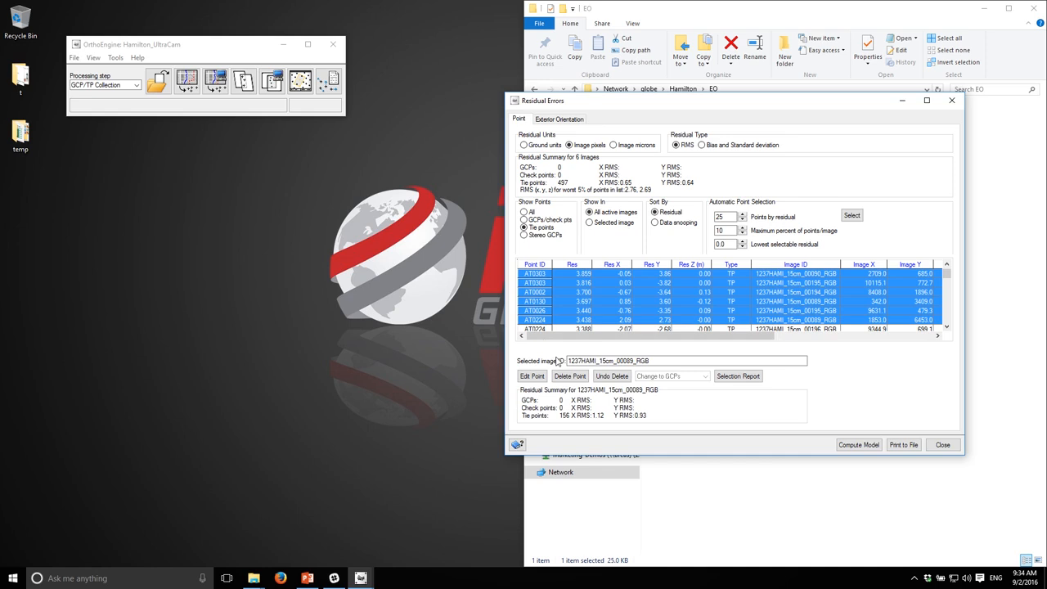
pyautogui.click(570, 377)
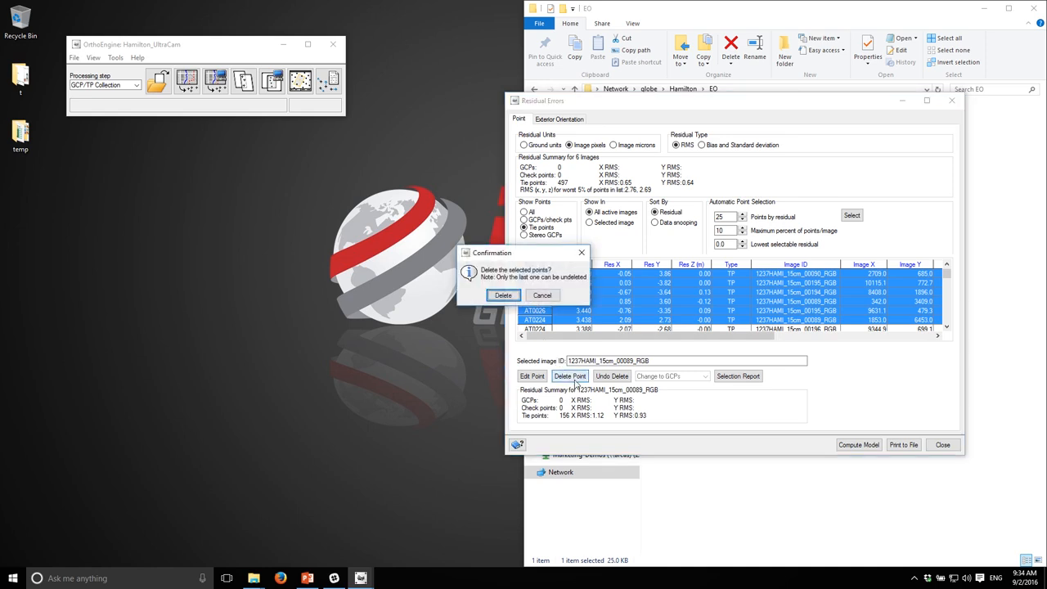
pyautogui.click(501, 297)
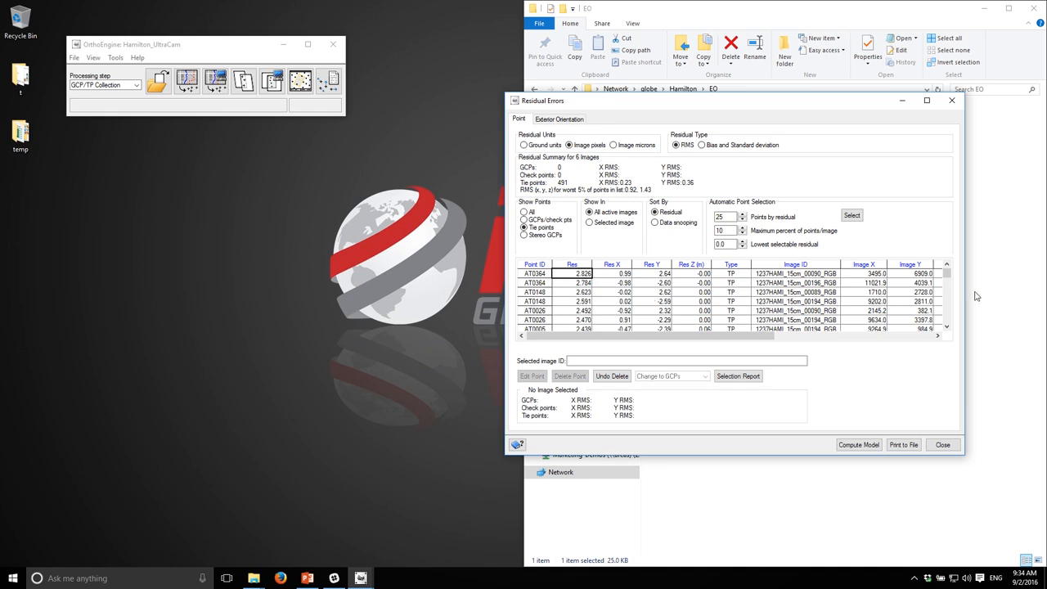
# Step: Select and delete a further batch of high-residual tie points from the top of the list
pyautogui.moveTo(947, 275)
pyautogui.mouseDown()
pyautogui.moveTo(947, 312)
pyautogui.moveTo(946, 270)
pyautogui.mouseUp()
pyautogui.click(541, 277)
pyautogui.scroll(-5, 538, 295)
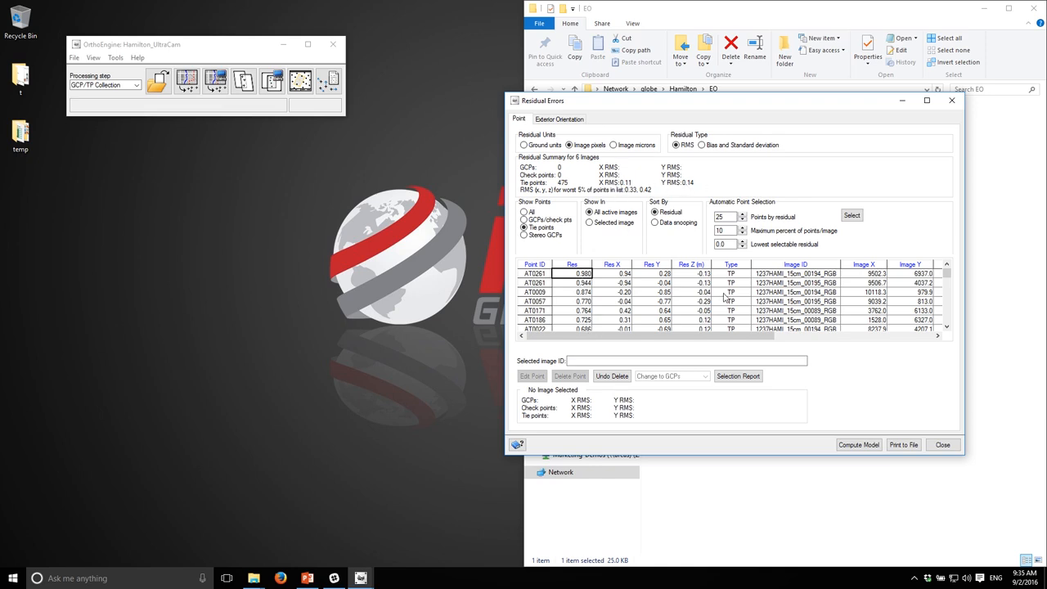
# Step: Compute the block adjustment model, acknowledge completion and close the Residual Errors report
pyautogui.click(863, 447)
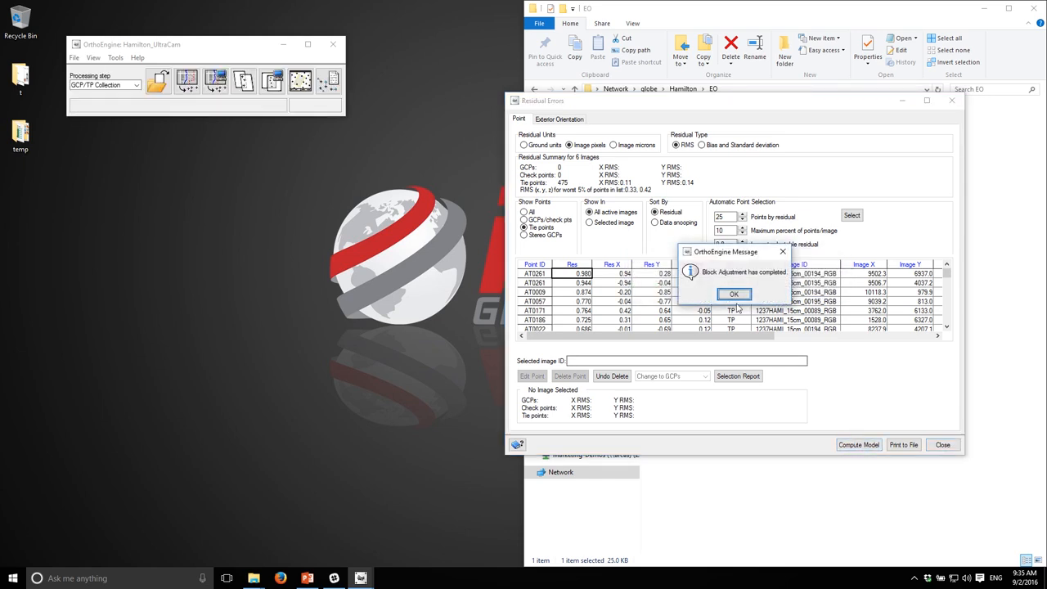
pyautogui.click(734, 294)
pyautogui.click(941, 446)
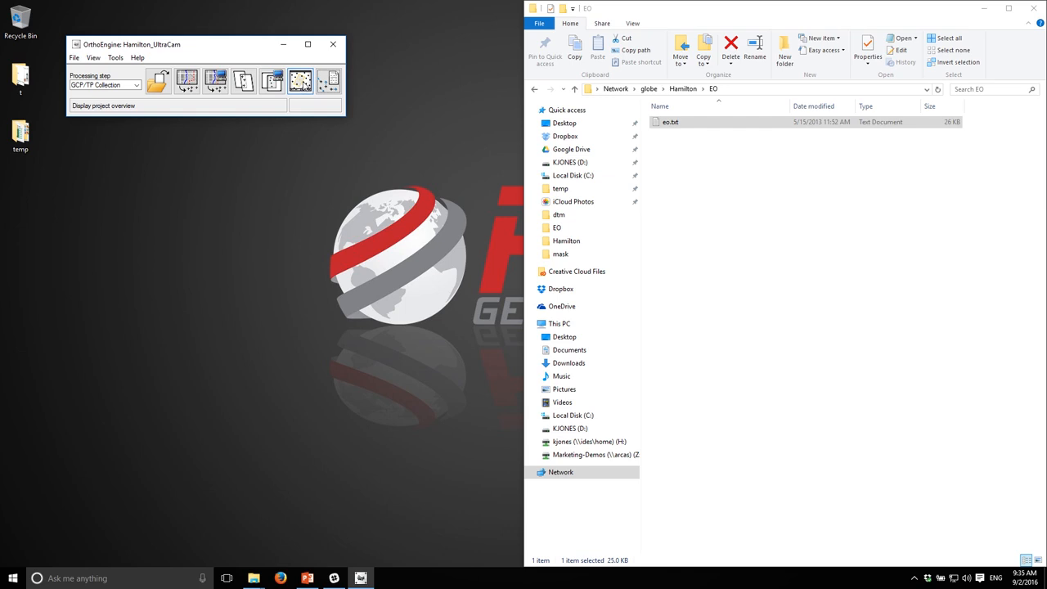
# Step: Reopen the project overview, select all images and show their tie points
pyautogui.click(300, 80)
pyautogui.click(50, 95)
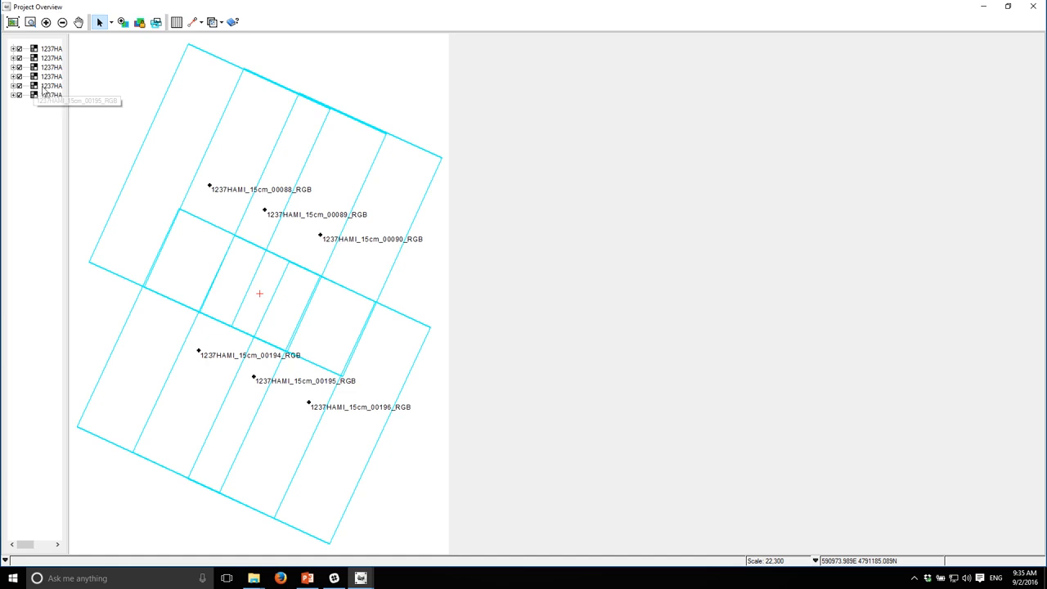
pyautogui.click(49, 49)
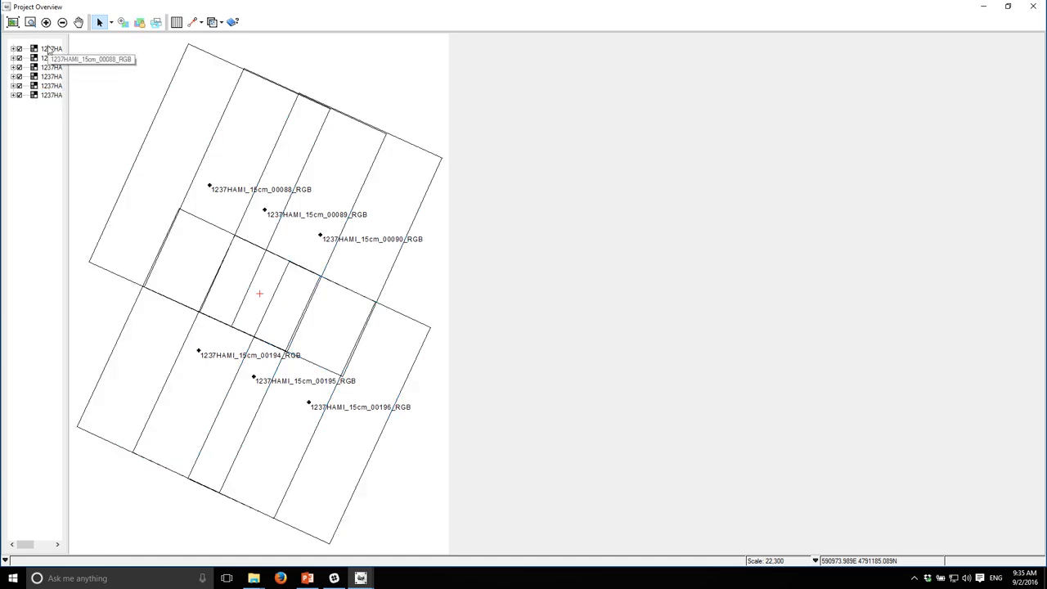
pyautogui.keyDown('shift'); pyautogui.click(51, 95); pyautogui.keyUp('shift')
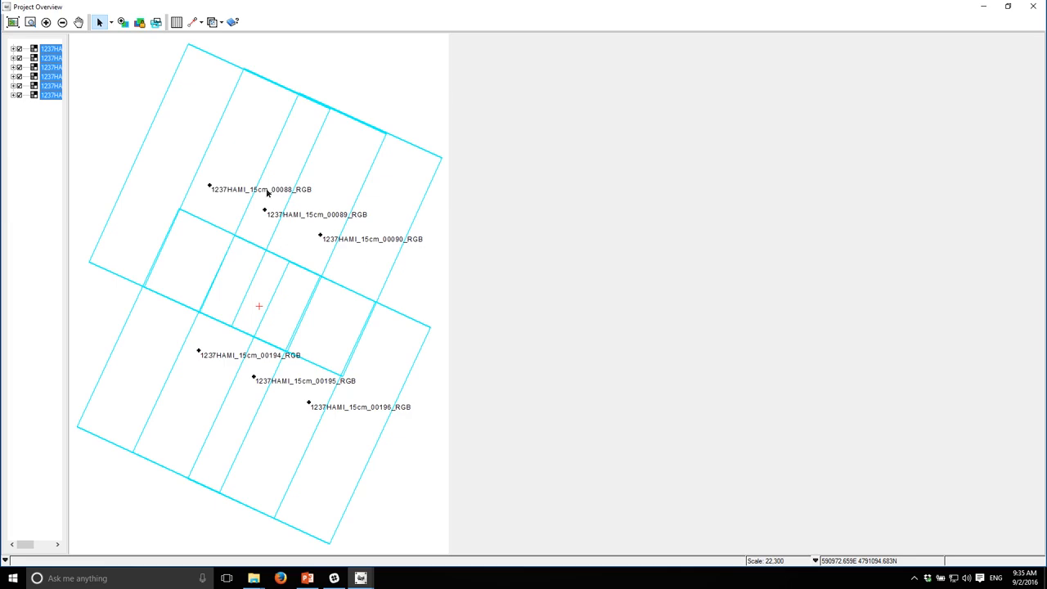
pyautogui.rightClick(47, 81)
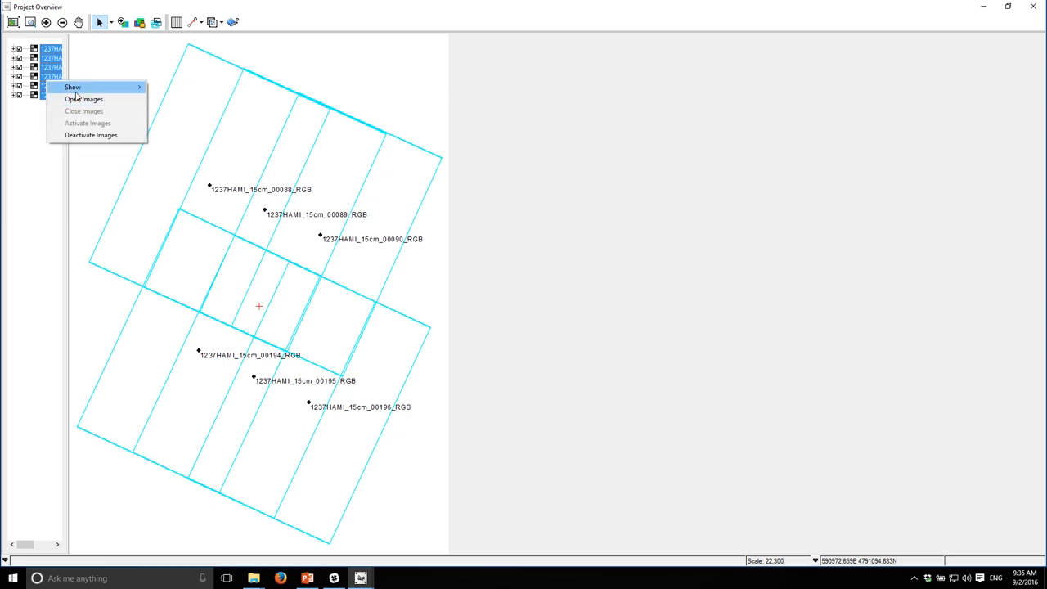
pyautogui.moveTo(87, 93)
pyautogui.click(168, 160)
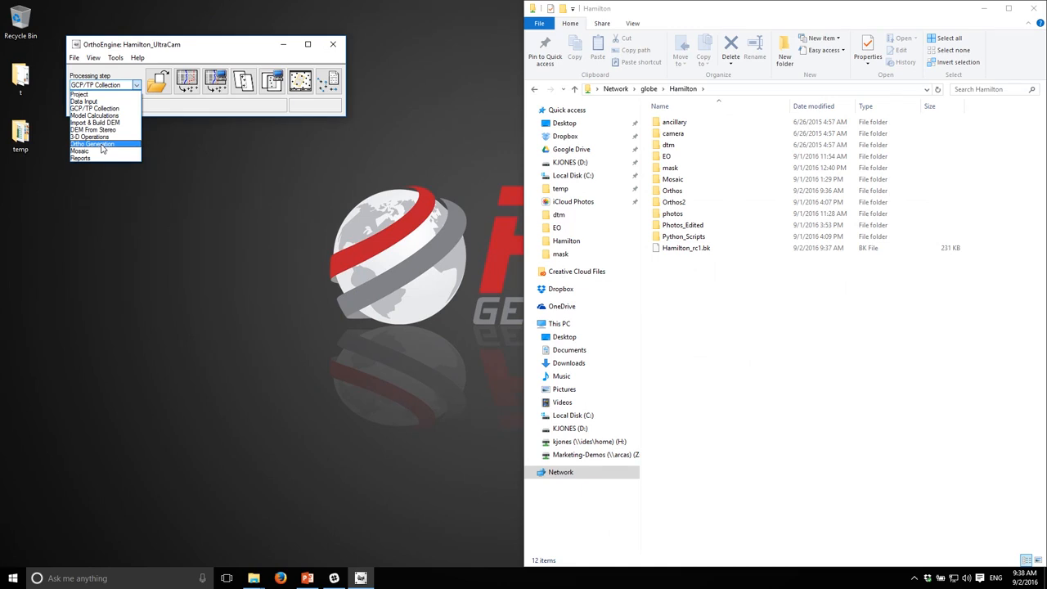
# Step: Switch the processing step to Ortho Generation and open the ortho generation scheduling dialog
pyautogui.click(101, 145)
pyautogui.click(158, 80)
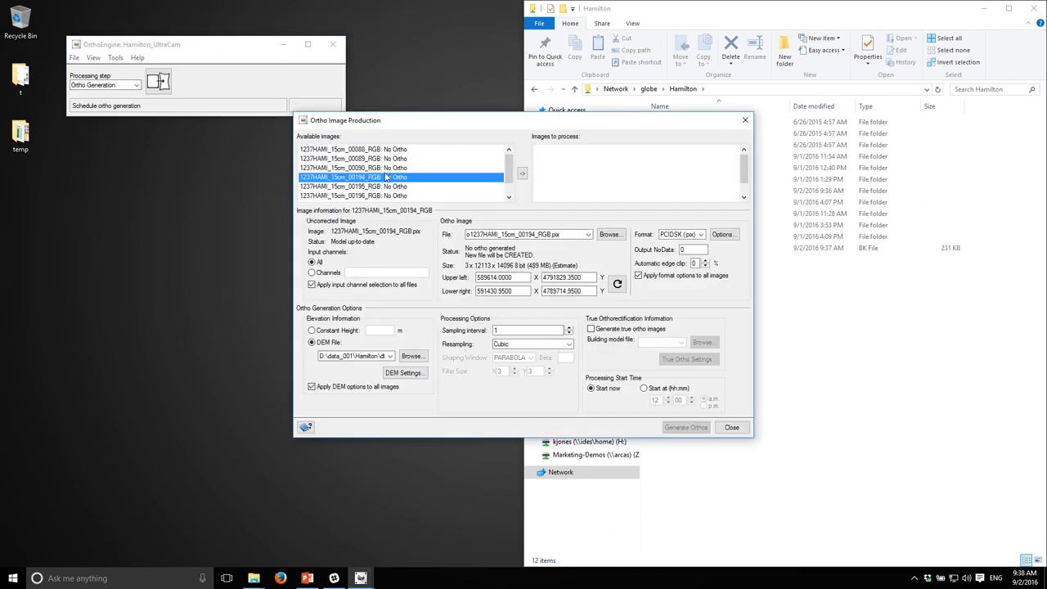
# Step: Select all available images and set their ortho output folder to Hamilton\Orthos
pyautogui.click(407, 150)
pyautogui.scroll(-1, 415, 172)
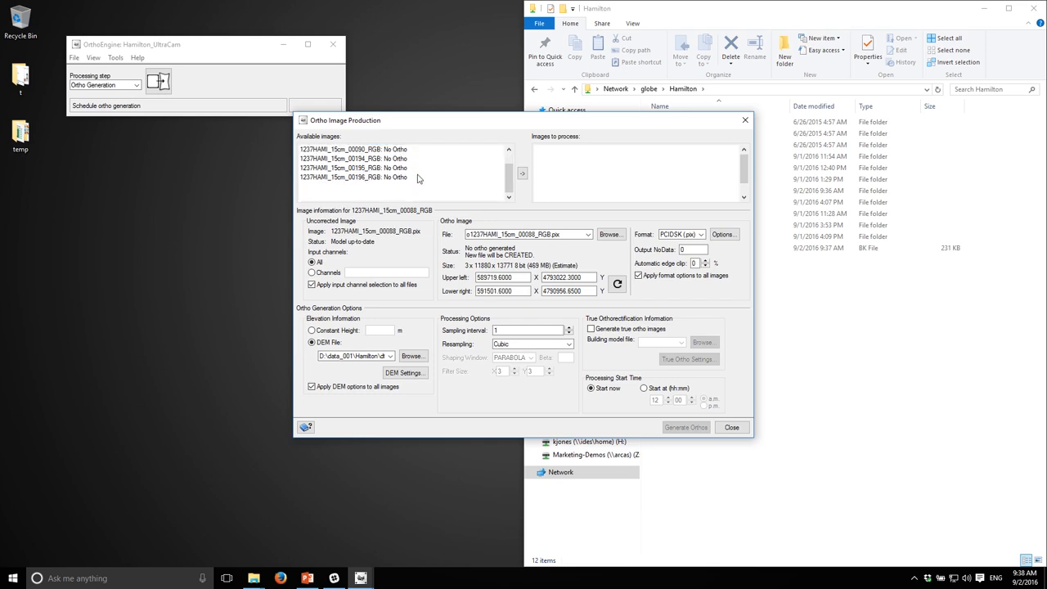
pyautogui.keyDown('shift'); pyautogui.click(400, 177); pyautogui.keyUp('shift')
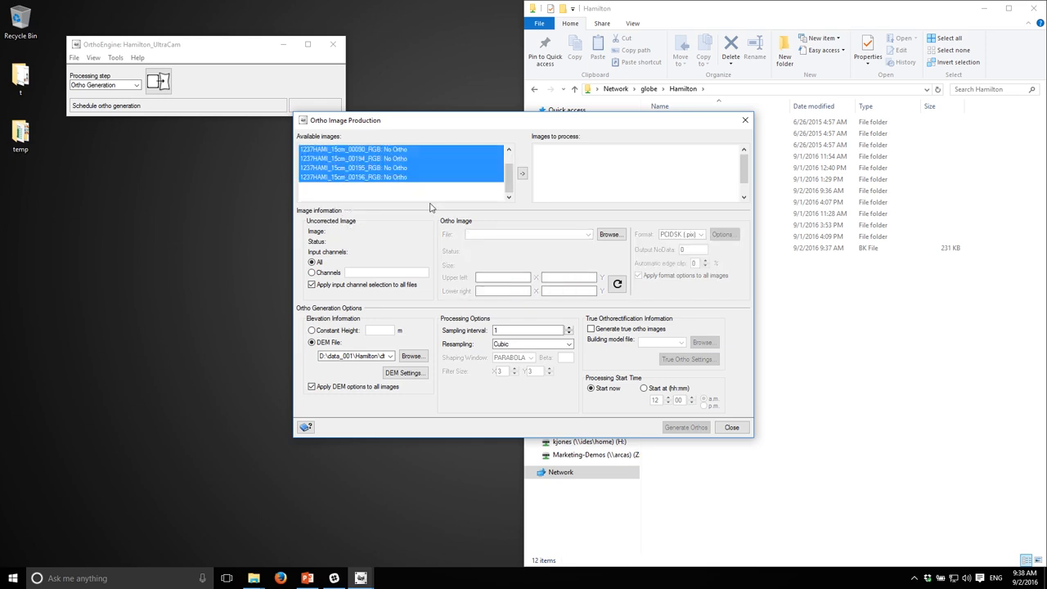
pyautogui.click(411, 356)
pyautogui.click(512, 184)
pyautogui.click(886, 368)
pyautogui.click(609, 235)
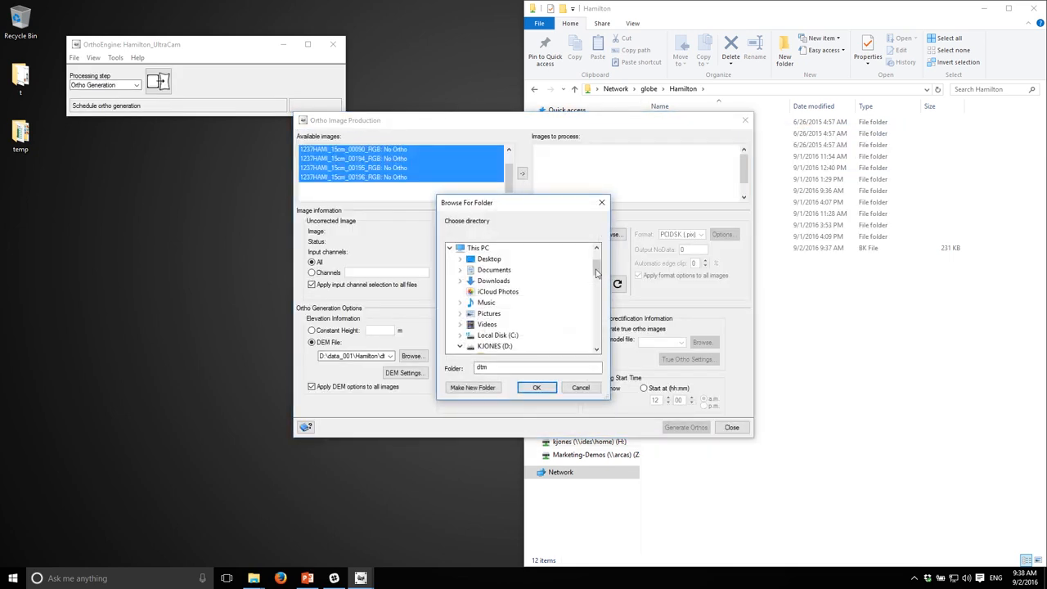
pyautogui.scroll(-3, 540, 330)
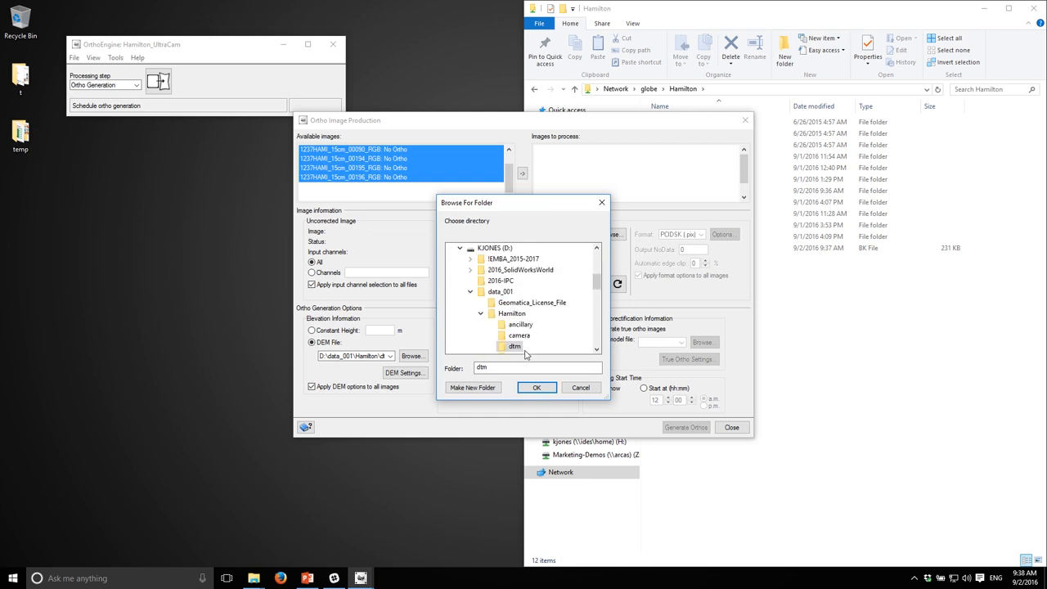
pyautogui.click(518, 336)
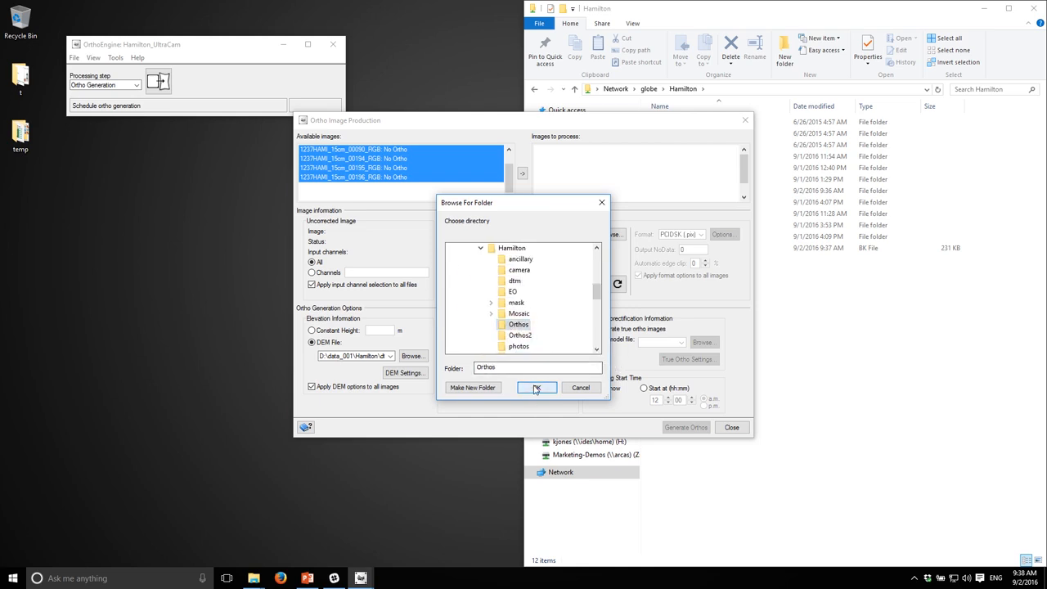
pyautogui.click(537, 388)
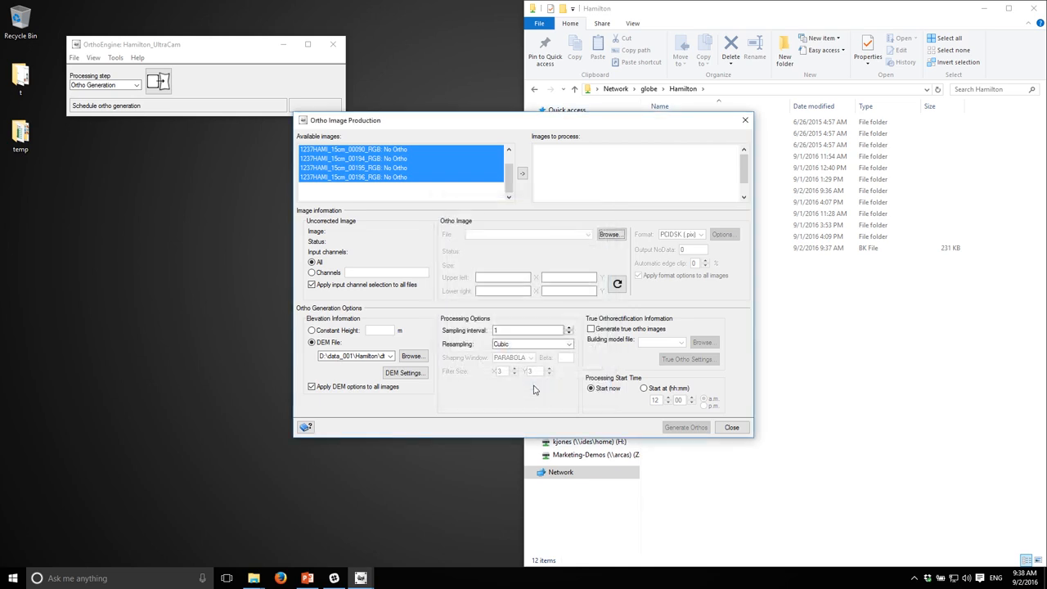
# Step: Move all selected images to the processing list and generate their orthos
pyautogui.click(522, 174)
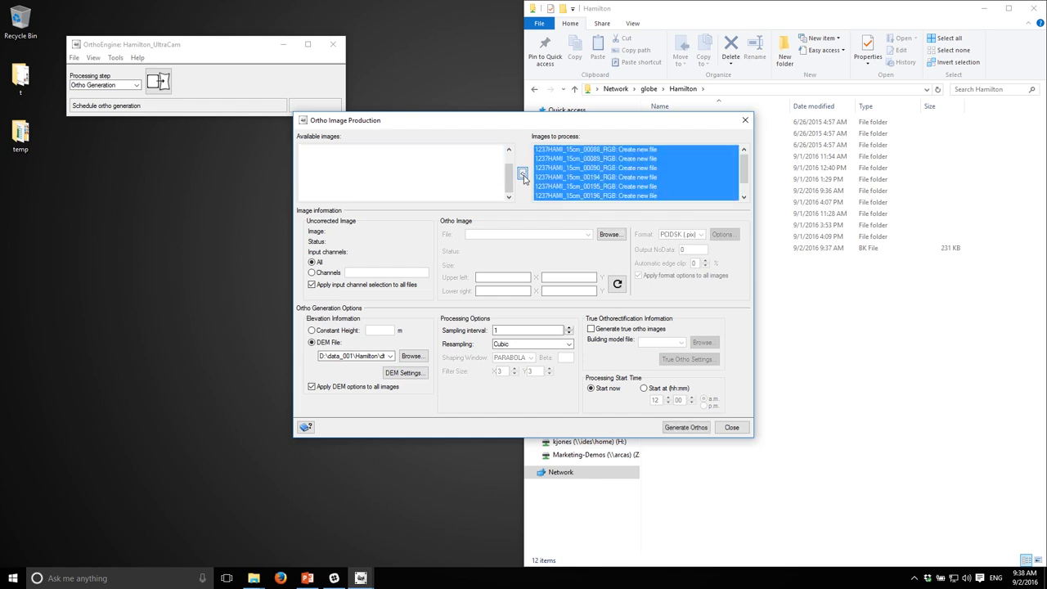
pyautogui.click(589, 169)
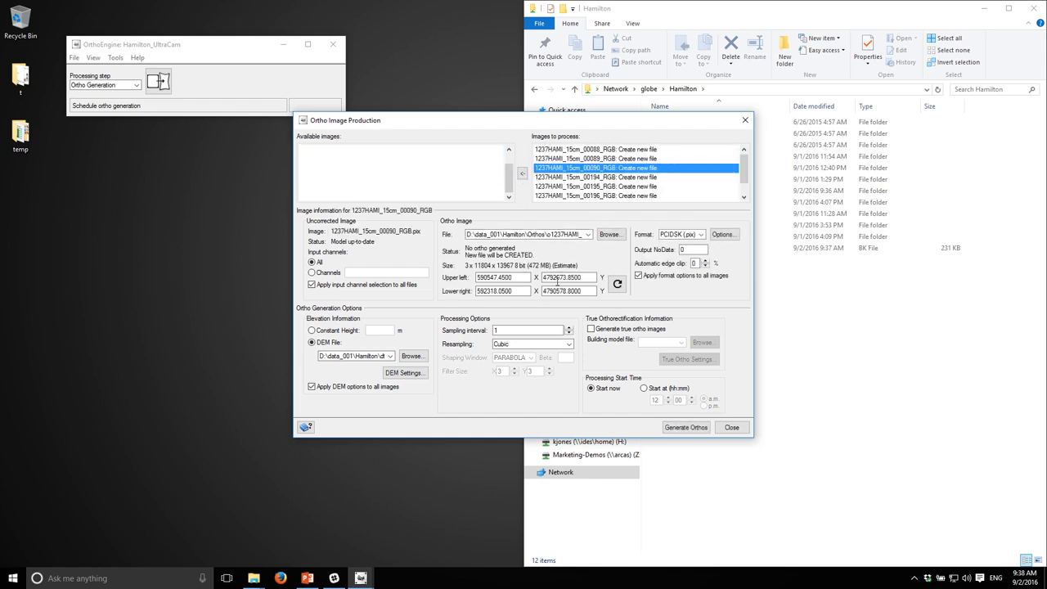
pyautogui.click(686, 428)
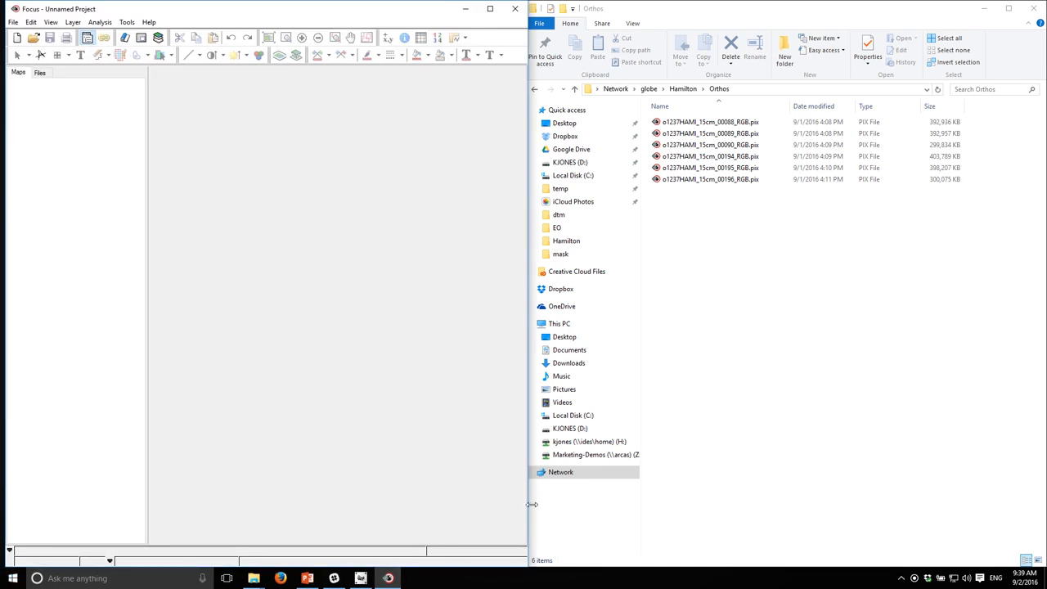
# Step: Load the six generated ortho PIX files from the Orthos folder into Focus, enhance them and zoom to their full extent
pyautogui.moveTo(733, 288); pyautogui.dragTo(91, 243)
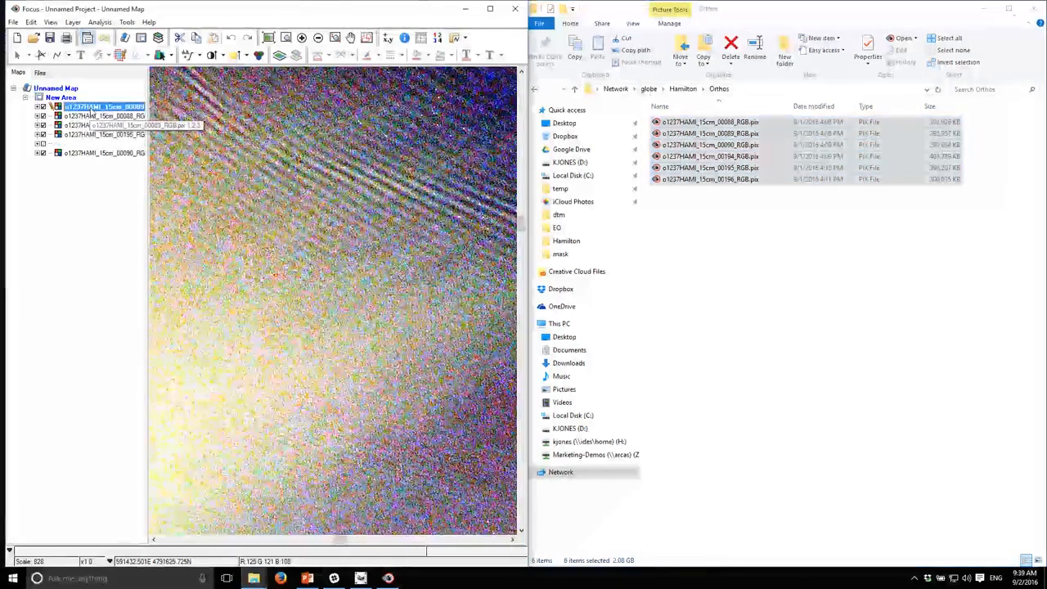
pyautogui.click(194, 55)
pyautogui.click(266, 71)
pyautogui.click(268, 37)
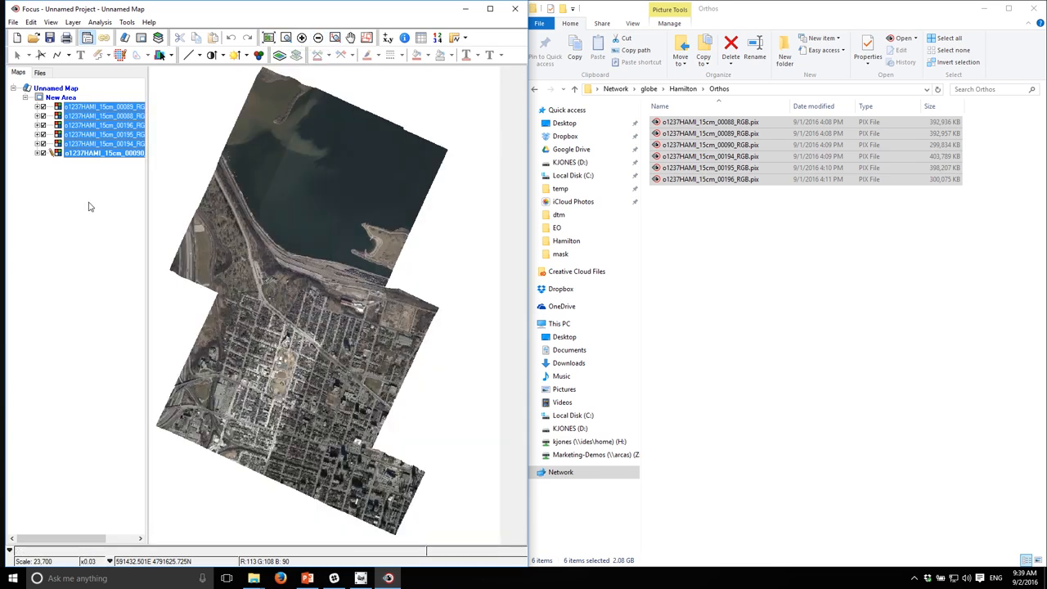
pyautogui.click(90, 207)
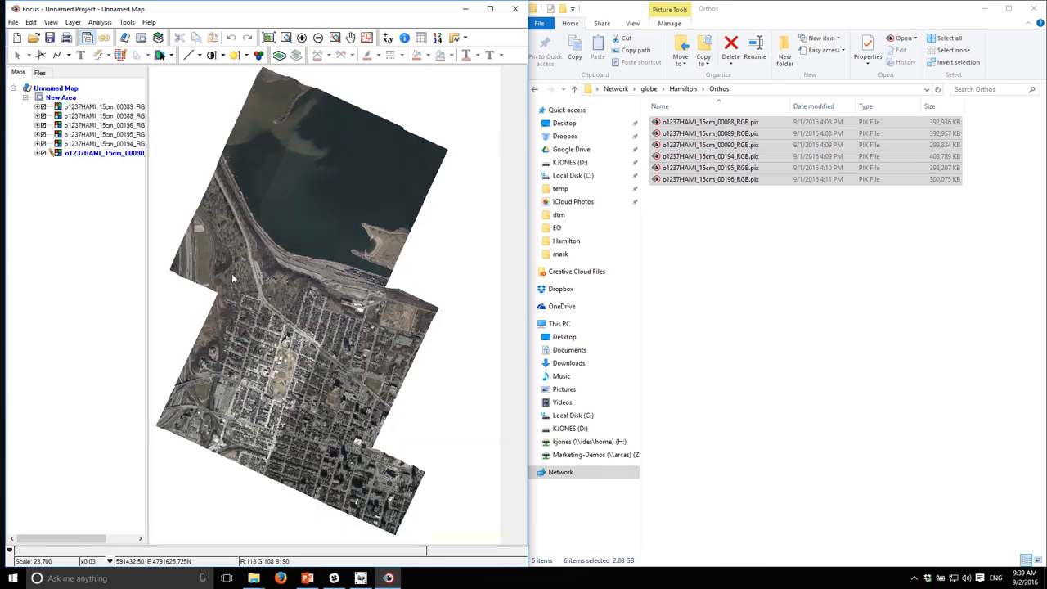